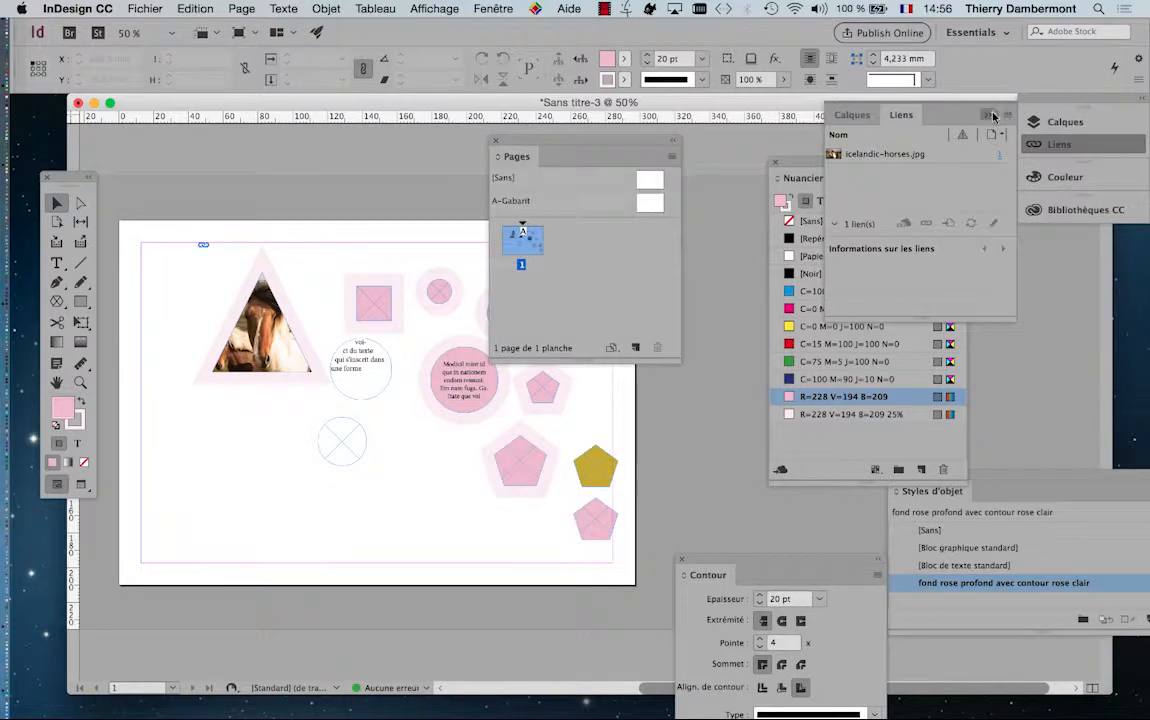
# Add a second page to the document based on the A-Gabarit master page
pyautogui.click(993, 116)
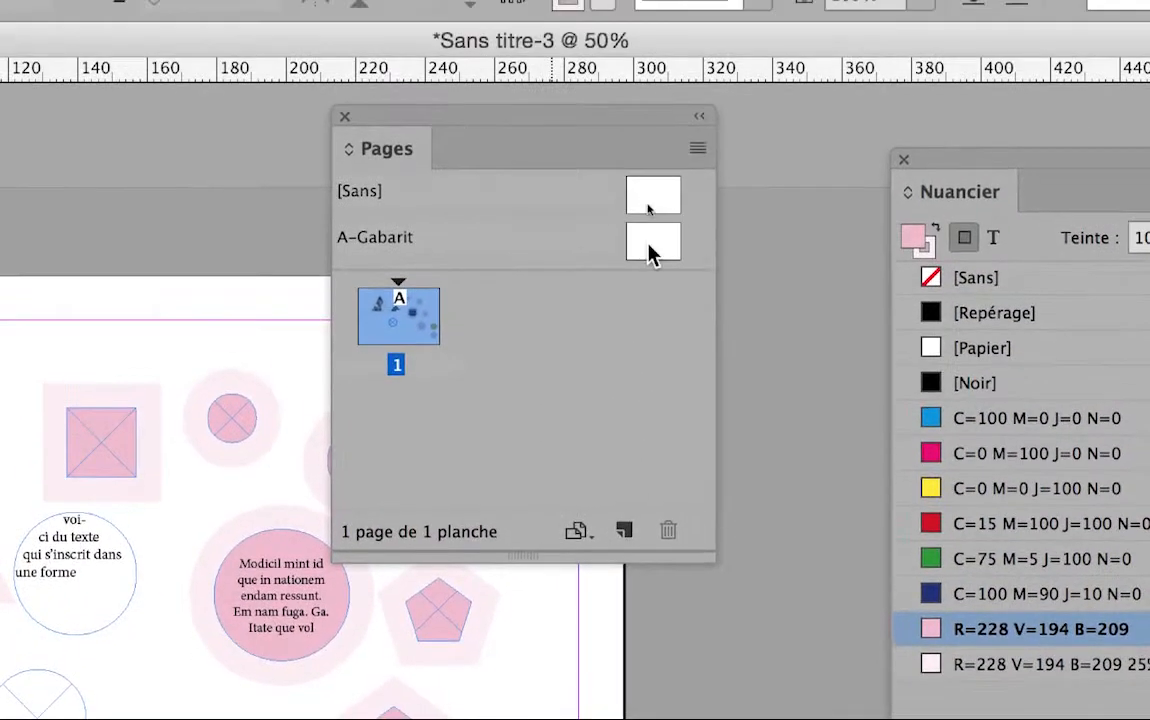
pyautogui.moveTo(648, 243); pyautogui.dragTo(449, 318)
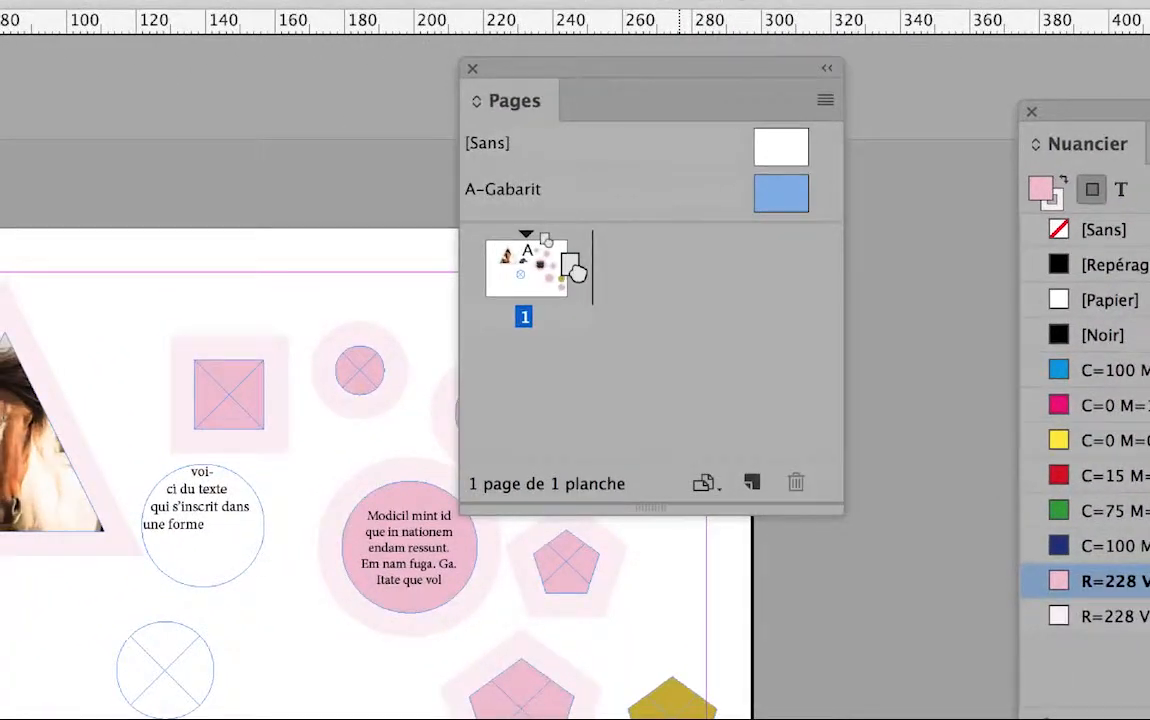
pyautogui.moveTo(572, 265); pyautogui.dragTo(579, 274)
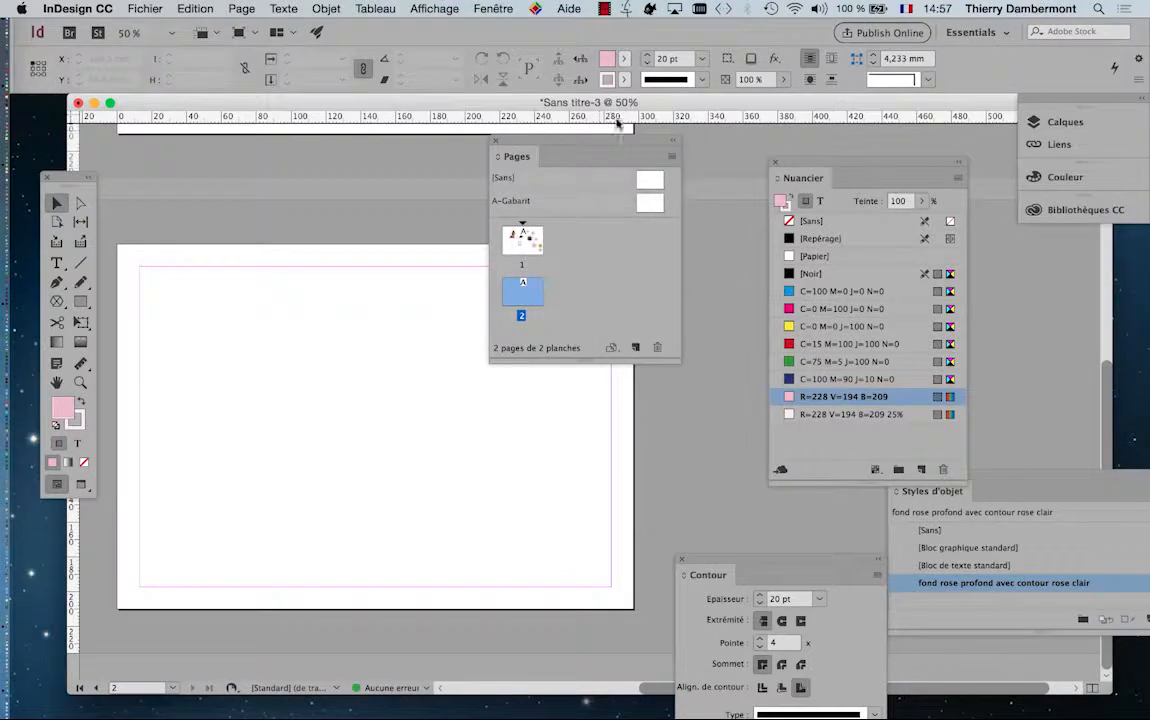
# Reposition the Pages, Nuancier and tools panels to give the new page more working room
pyautogui.moveTo(589, 144); pyautogui.dragTo(641, 153)
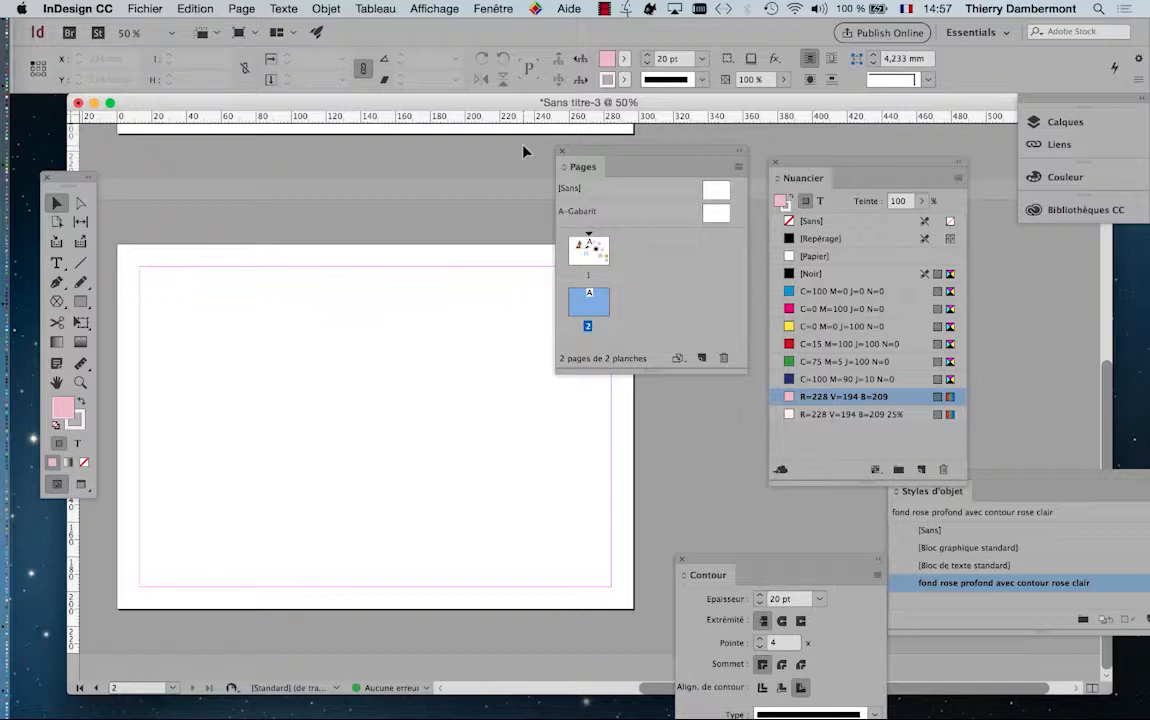
pyautogui.moveTo(828, 163); pyautogui.dragTo(845, 140)
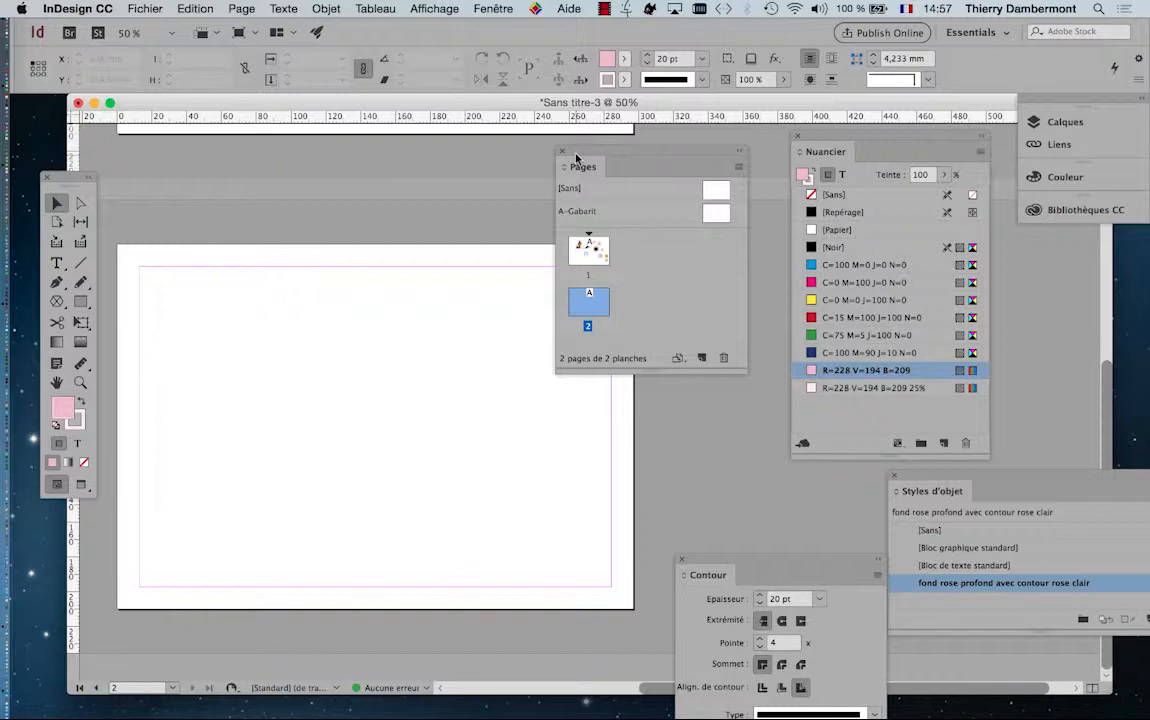
pyautogui.moveTo(66, 191); pyautogui.dragTo(64, 213)
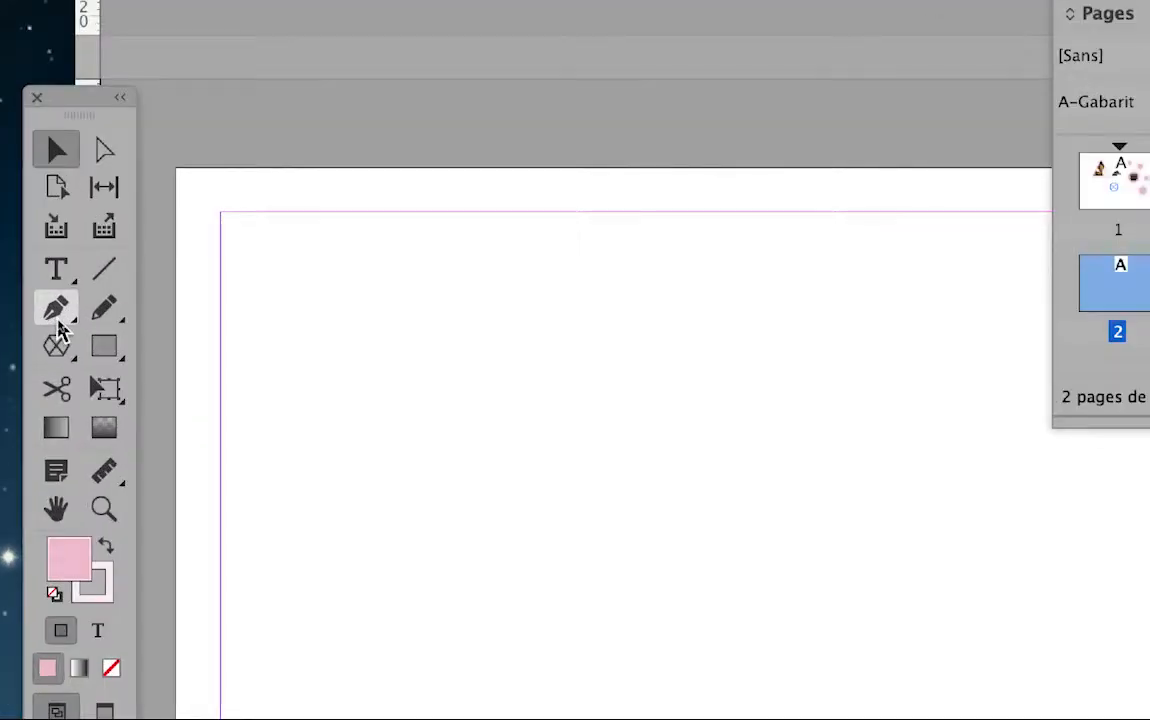
# Draw a freehand blob about 116 mm wide and 102 mm high on page 2 with the Pencil tool
pyautogui.click(72, 320)
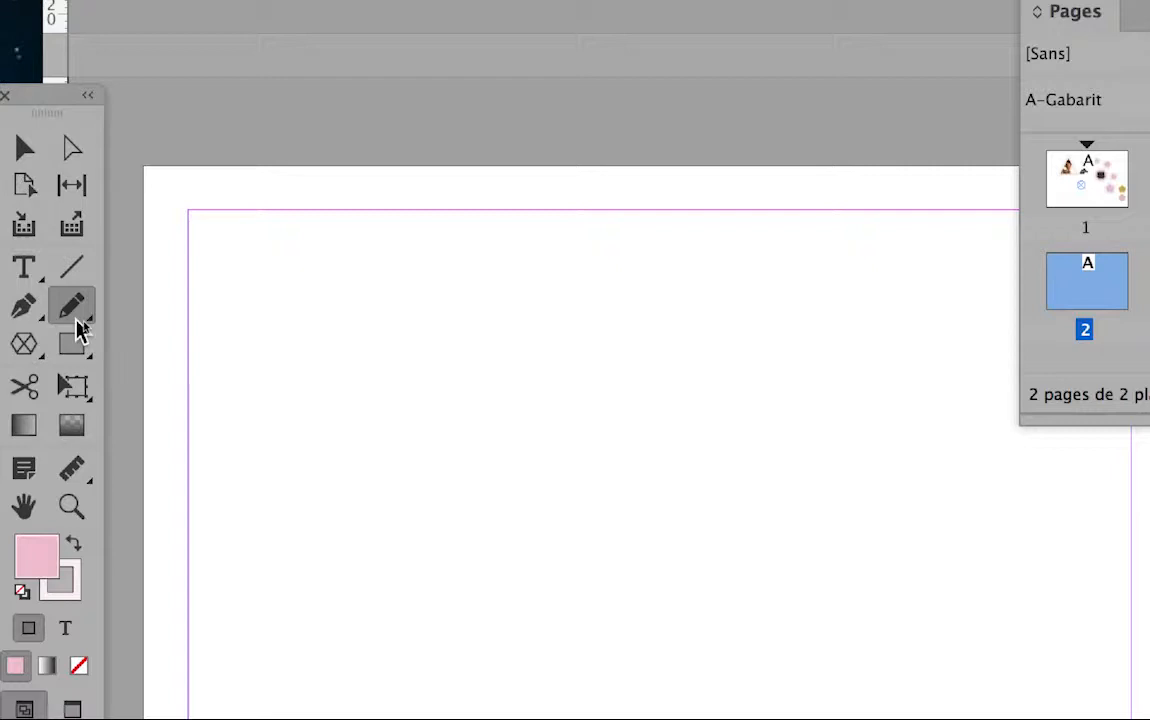
pyautogui.click(80, 330)
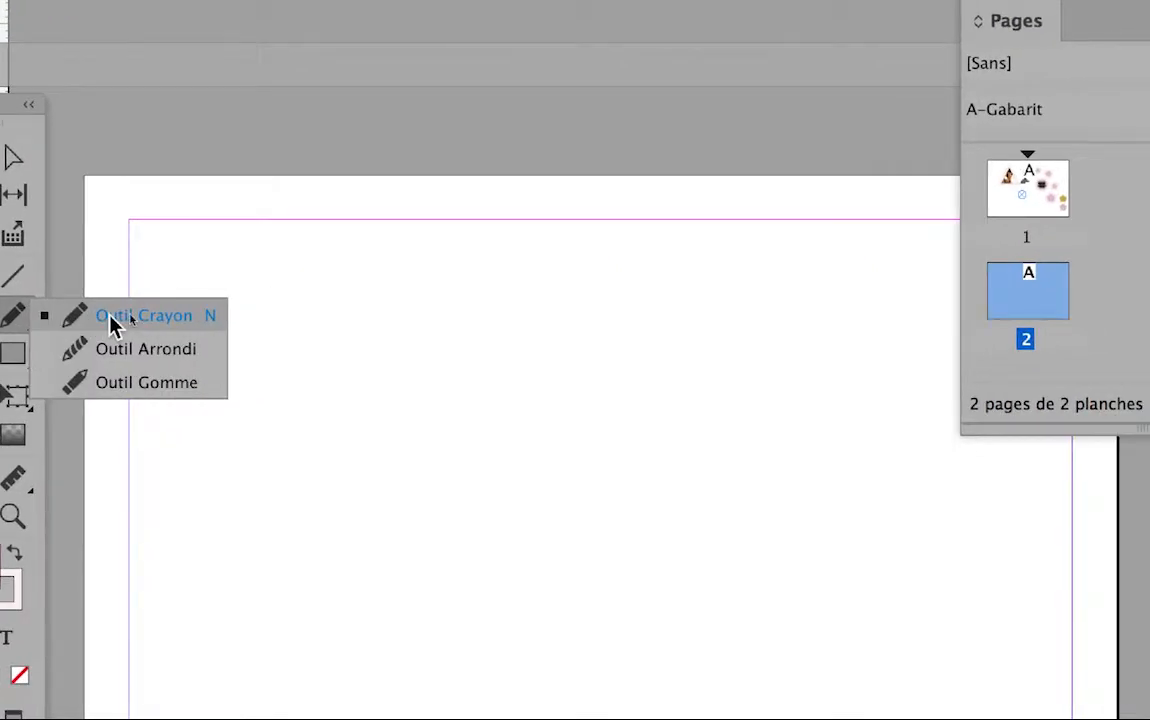
pyautogui.click(113, 316)
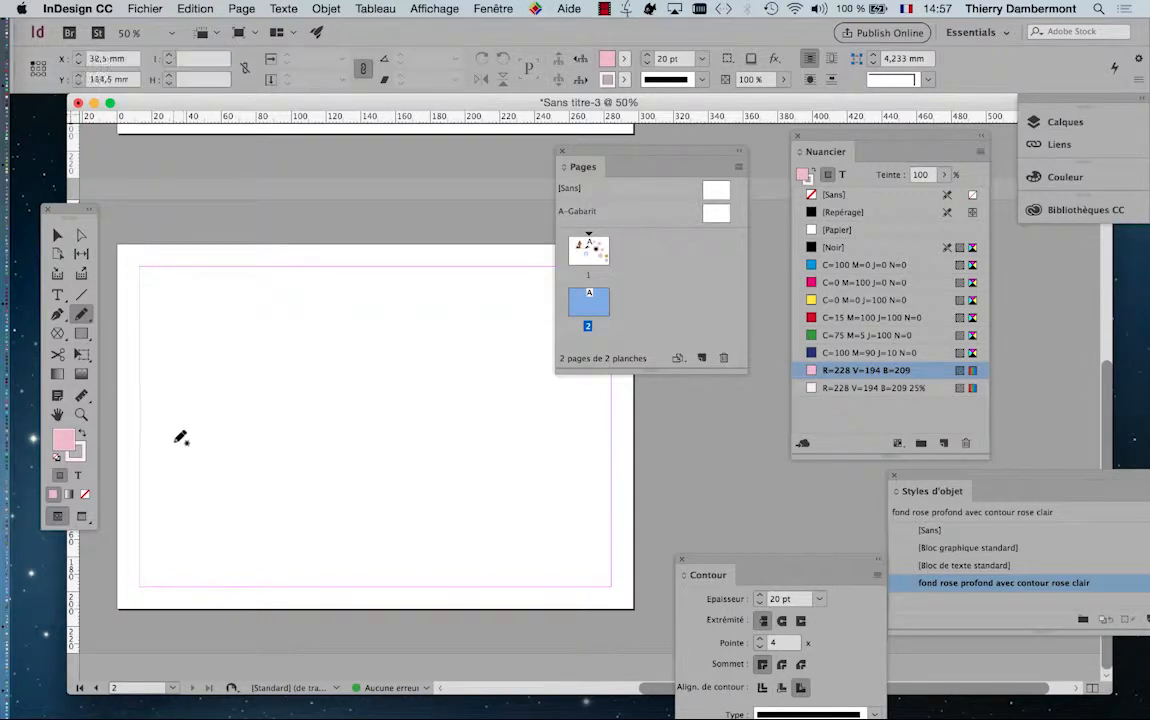
pyautogui.moveTo(64, 431); pyautogui.dragTo(74, 301)
pyautogui.moveTo(181, 368)
pyautogui.mouseDown()
pyautogui.moveTo(244, 331)
pyautogui.moveTo(316, 341)
pyautogui.moveTo(349, 367)
pyautogui.moveTo(310, 401)
pyautogui.moveTo(288, 445)
pyautogui.moveTo(225, 478)
pyautogui.moveTo(182, 458)
pyautogui.moveTo(176, 441)
pyautogui.mouseUp()
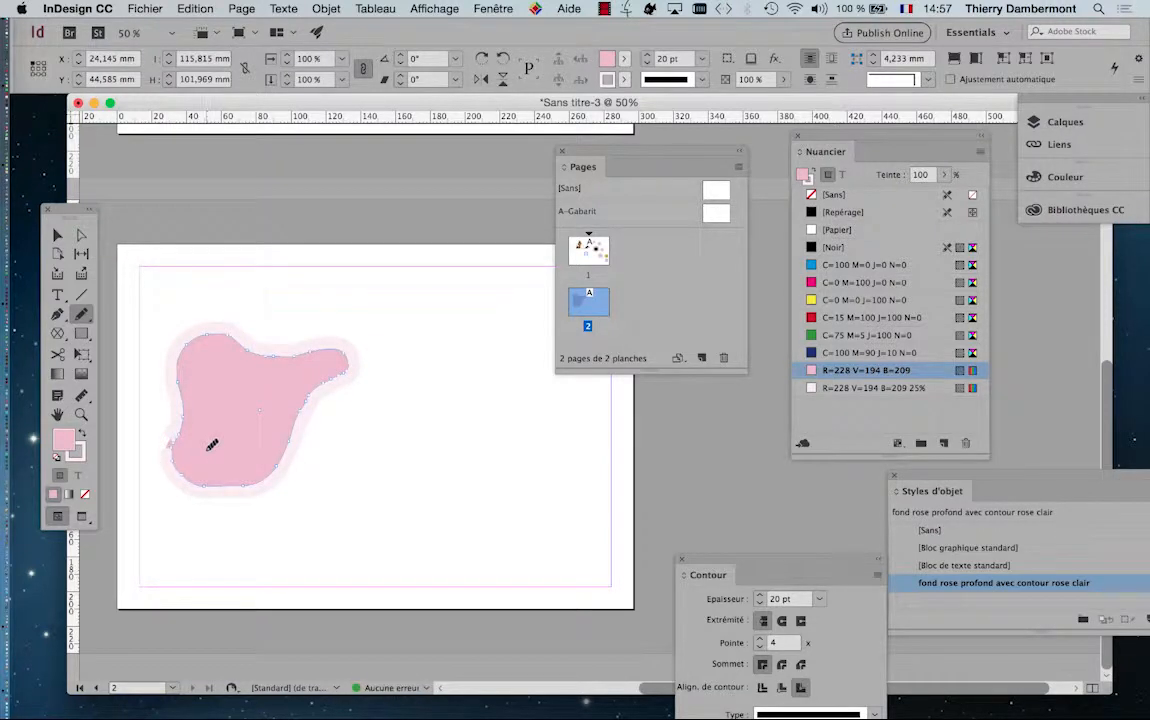
# Try to bridge the gap in the freehand outline with the Pencil tool, and delete the shape
pyautogui.scroll(3, 212, 445)
pyautogui.moveTo(190, 426); pyautogui.dragTo(311, 432)
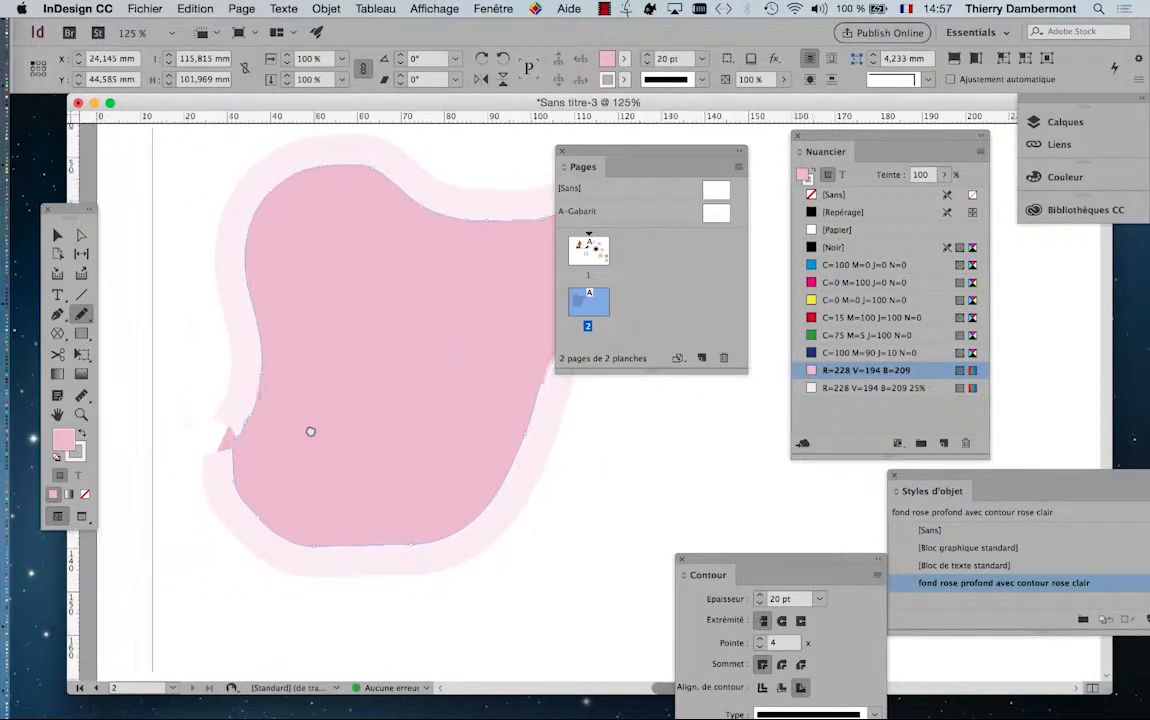
pyautogui.scroll(4, 240, 437)
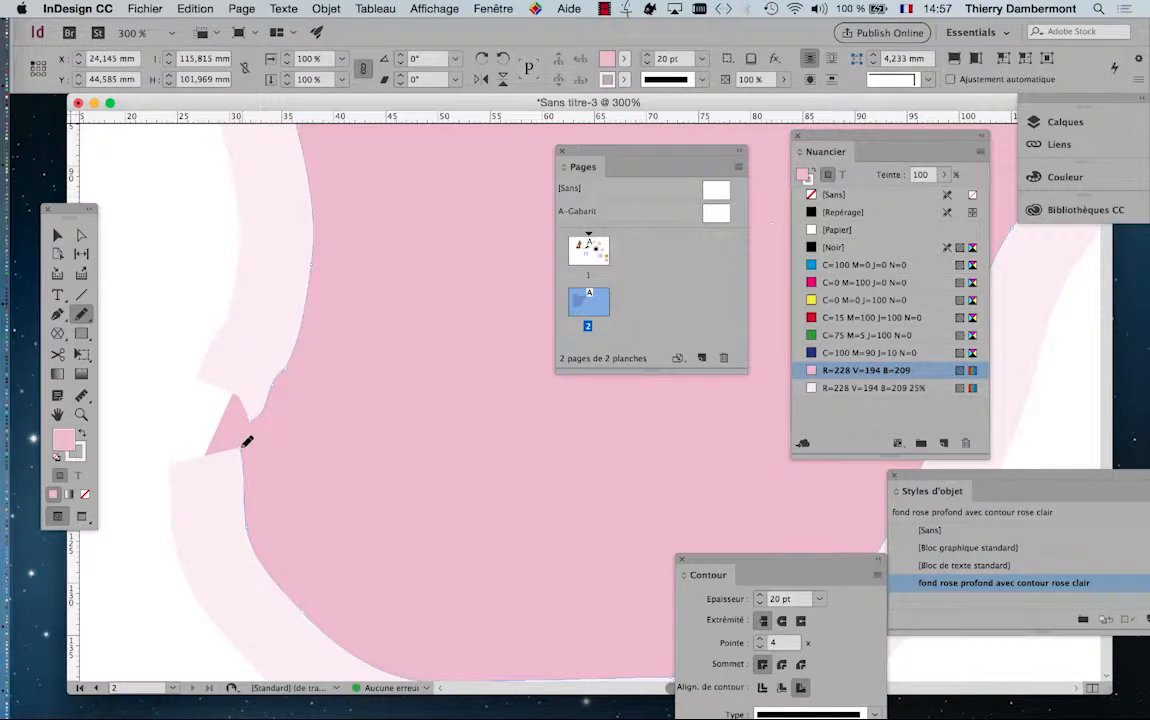
pyautogui.moveTo(242, 447); pyautogui.dragTo(262, 409)
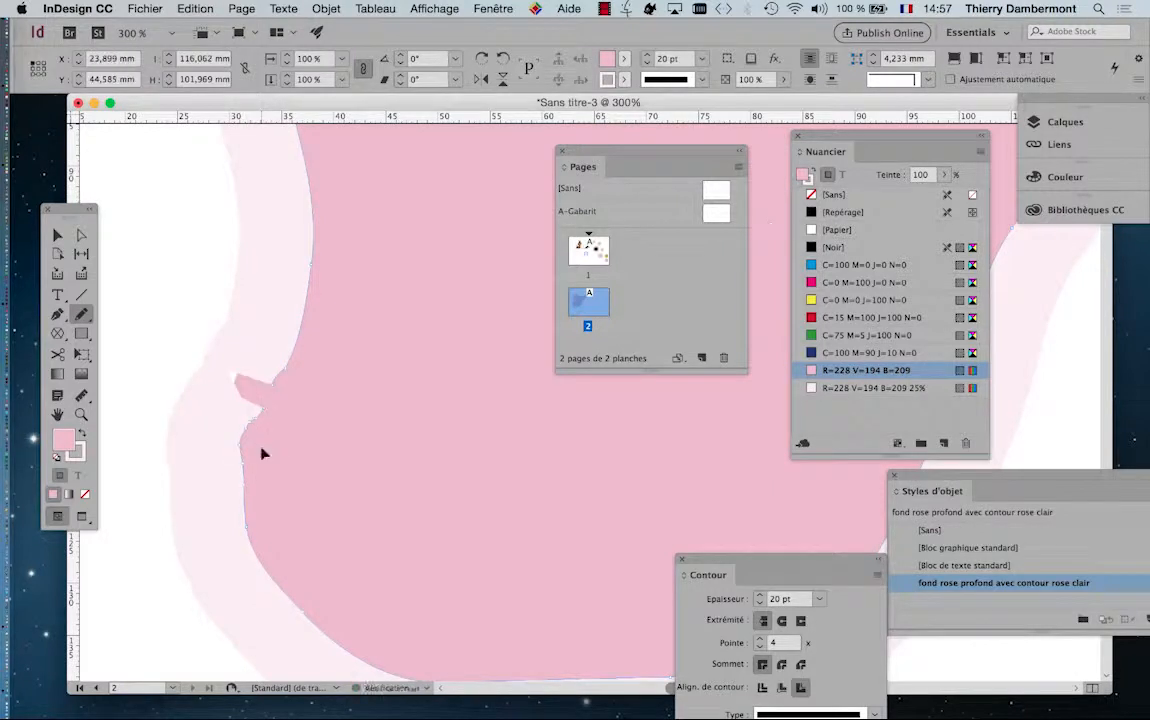
pyautogui.press('Delete')
# Draw another freehand shape about 102 mm wide and 118 mm high on page 2 with the Pencil tool
pyautogui.scroll(-2, 272, 447)
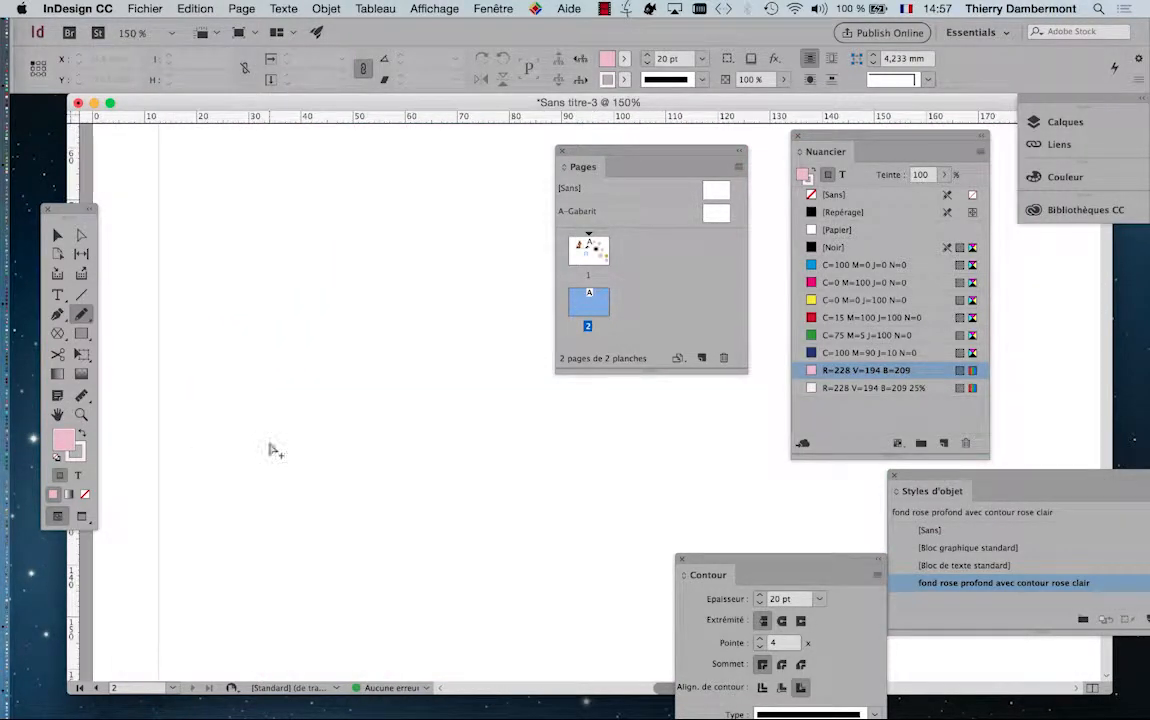
pyautogui.scroll(-2, 328, 436)
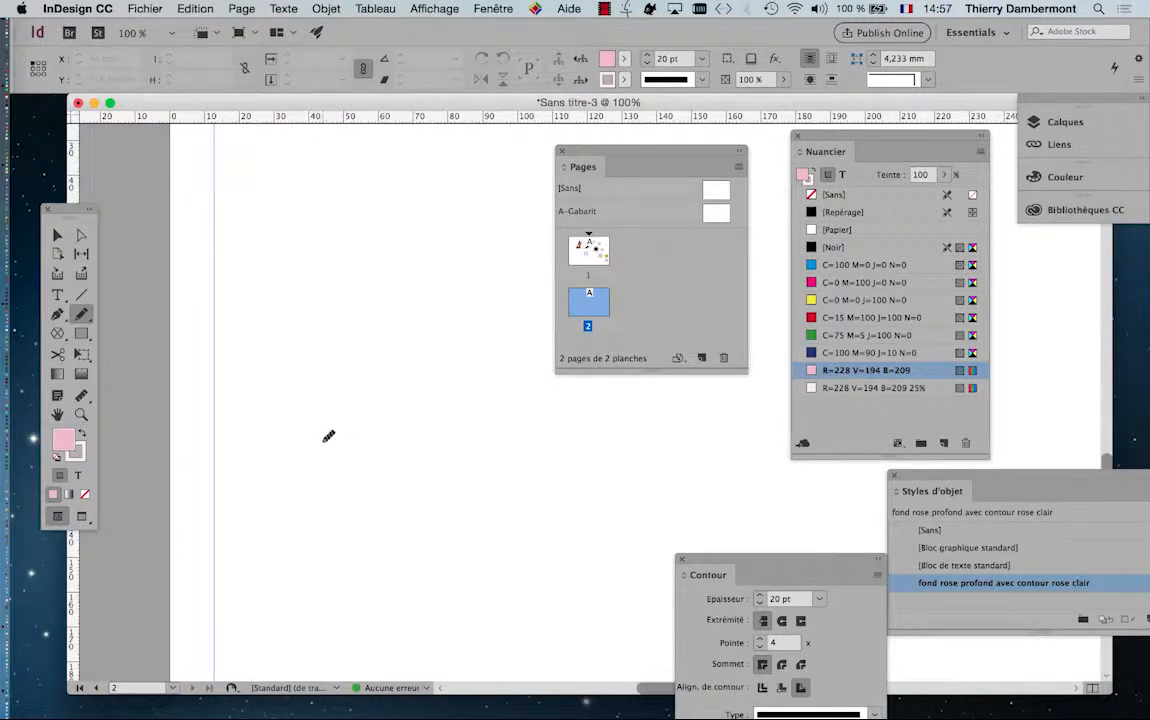
pyautogui.scroll(-2, 328, 436)
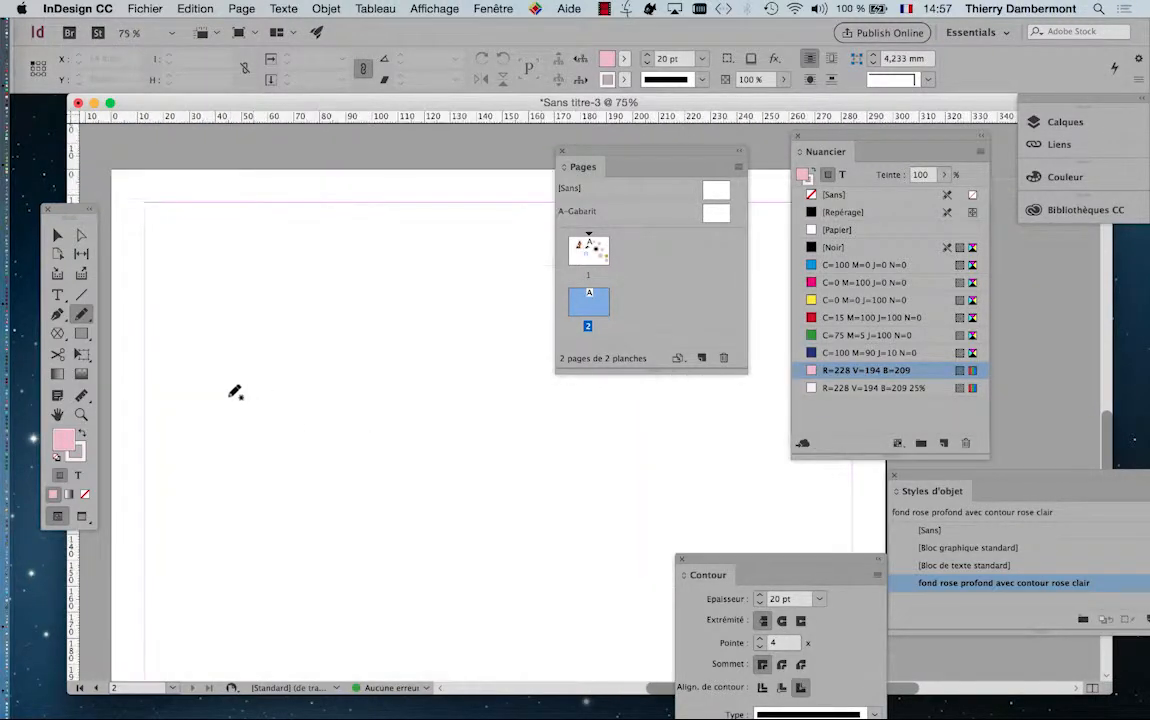
pyautogui.moveTo(215, 415)
pyautogui.mouseDown()
pyautogui.moveTo(216, 375)
pyautogui.moveTo(275, 318)
pyautogui.moveTo(380, 303)
pyautogui.moveTo(432, 318)
pyautogui.moveTo(436, 362)
pyautogui.moveTo(406, 381)
pyautogui.moveTo(392, 489)
pyautogui.moveTo(348, 566)
pyautogui.moveTo(284, 573)
pyautogui.moveTo(245, 550)
pyautogui.moveTo(226, 405)
pyautogui.mouseUp()
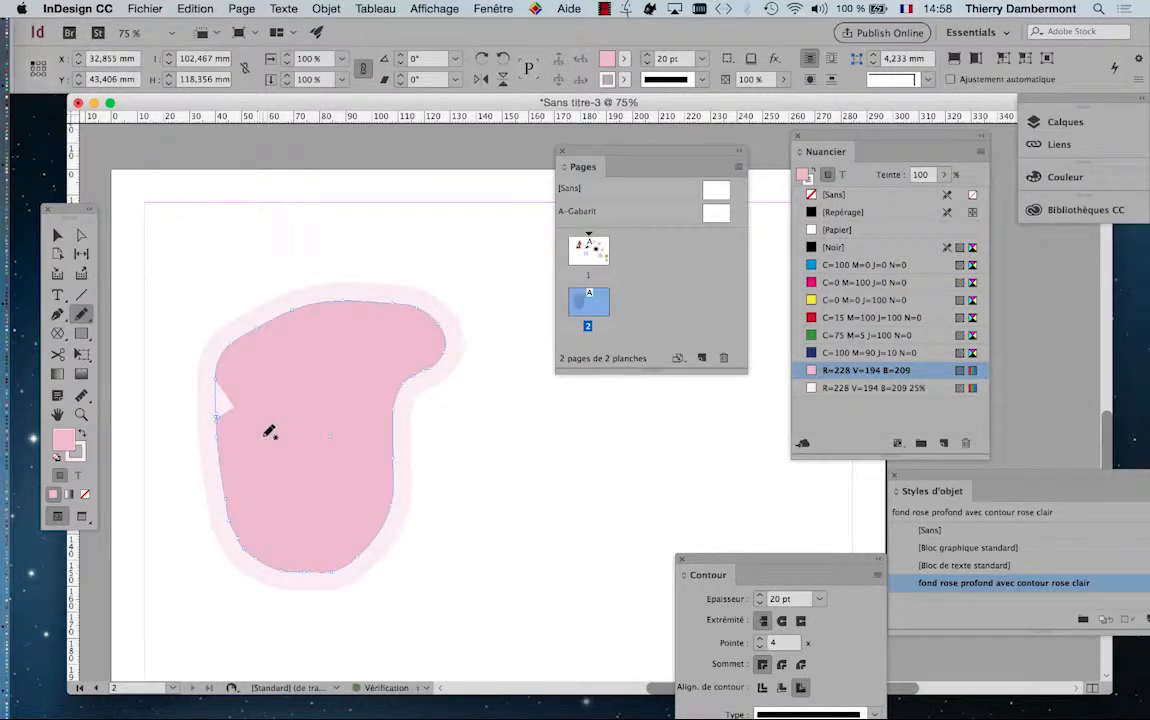
# Try to join the end points of the freehand outline after selecting them with the Direct Selection tool
pyautogui.scroll(2, 220, 407)
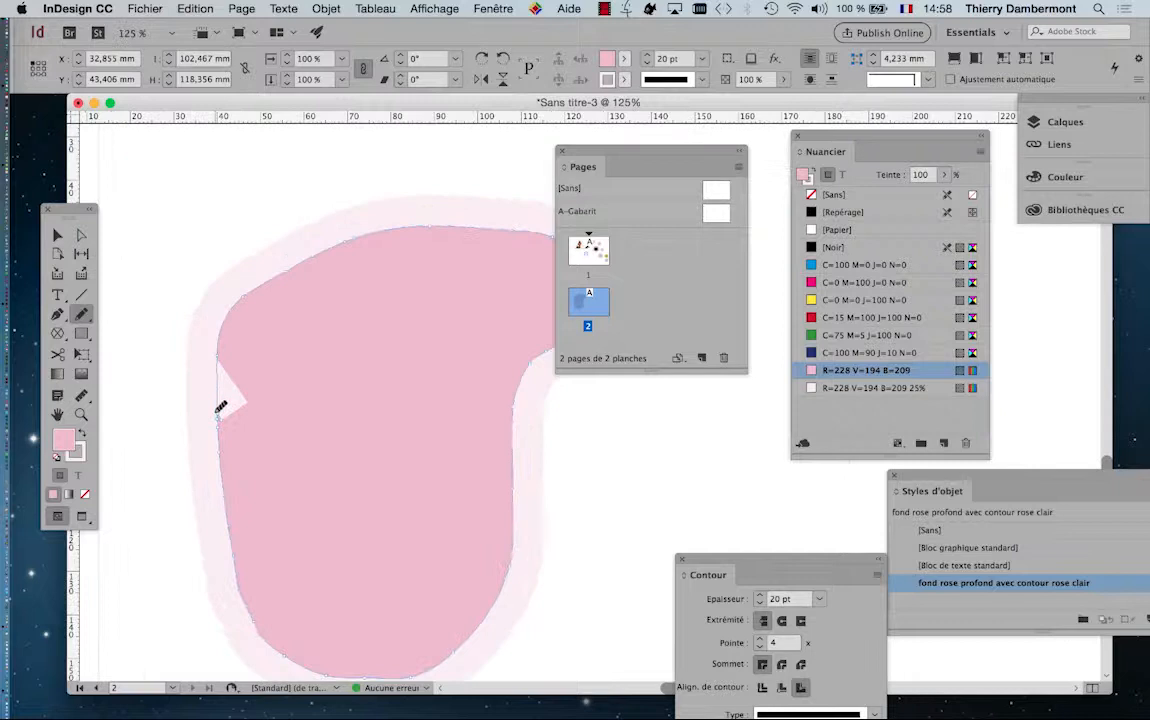
pyautogui.click(81, 234)
pyautogui.moveTo(159, 375); pyautogui.dragTo(290, 493)
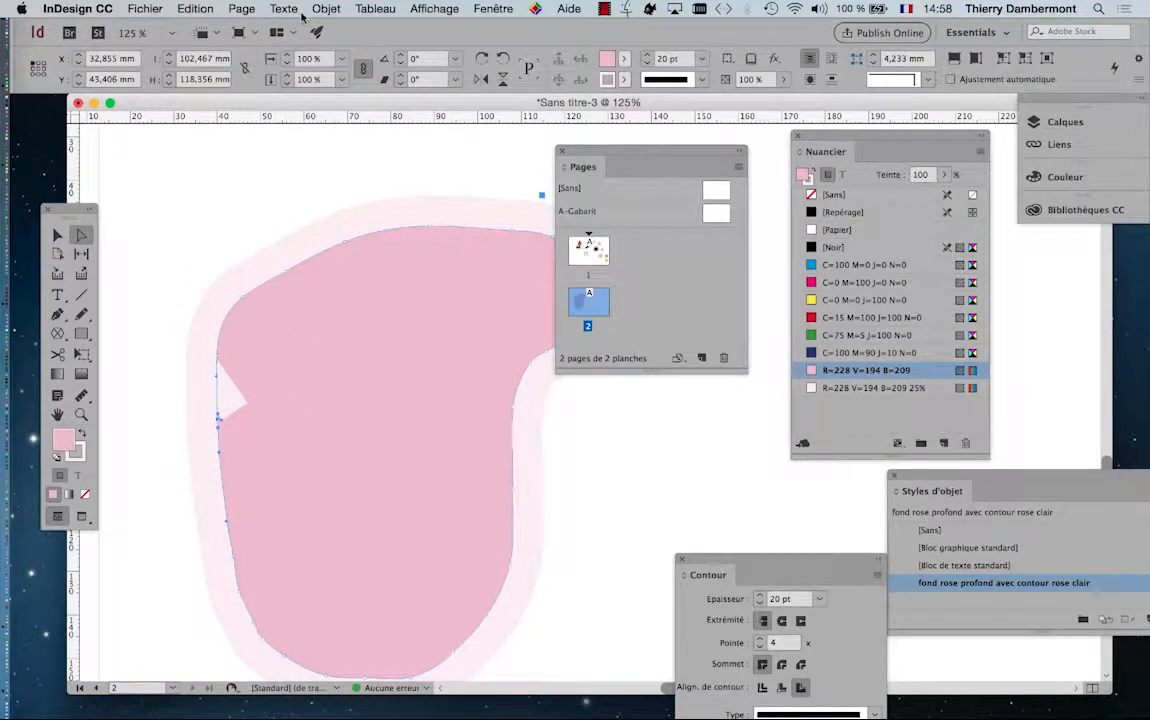
pyautogui.press('super+j')
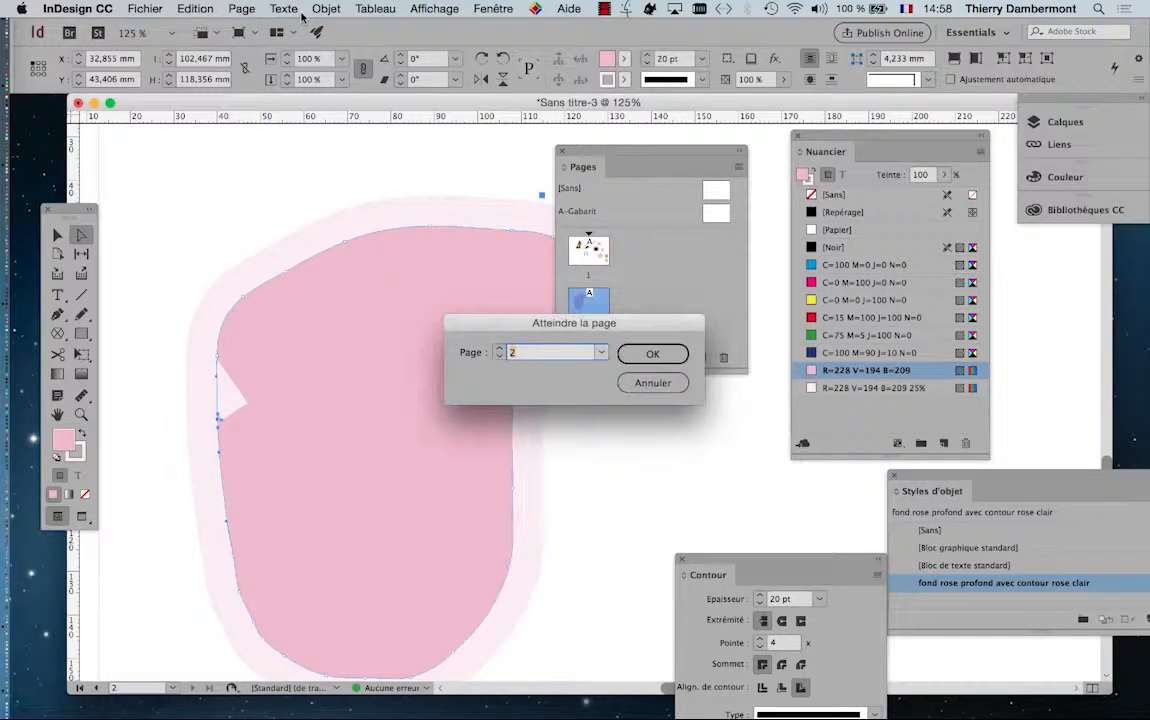
pyautogui.click(660, 387)
pyautogui.click(178, 428)
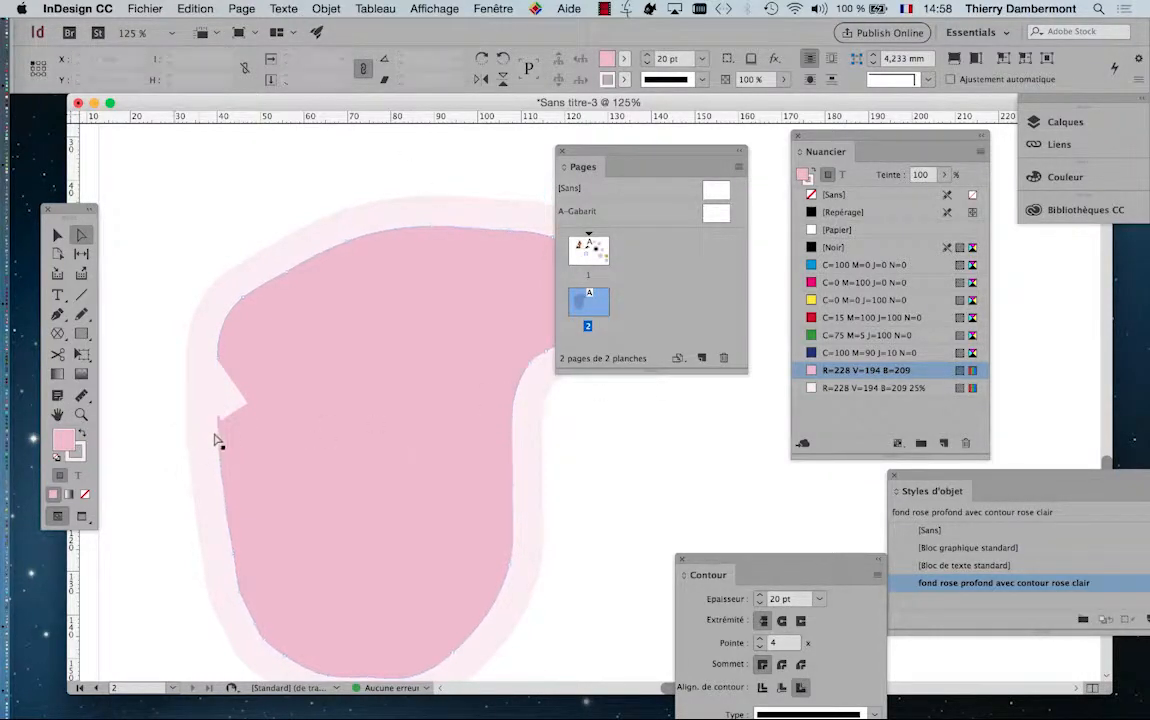
# Delete the freehand shape from page 2
pyautogui.scroll(1, 217, 433)
pyautogui.press('super+a')
pyautogui.press('Delete')
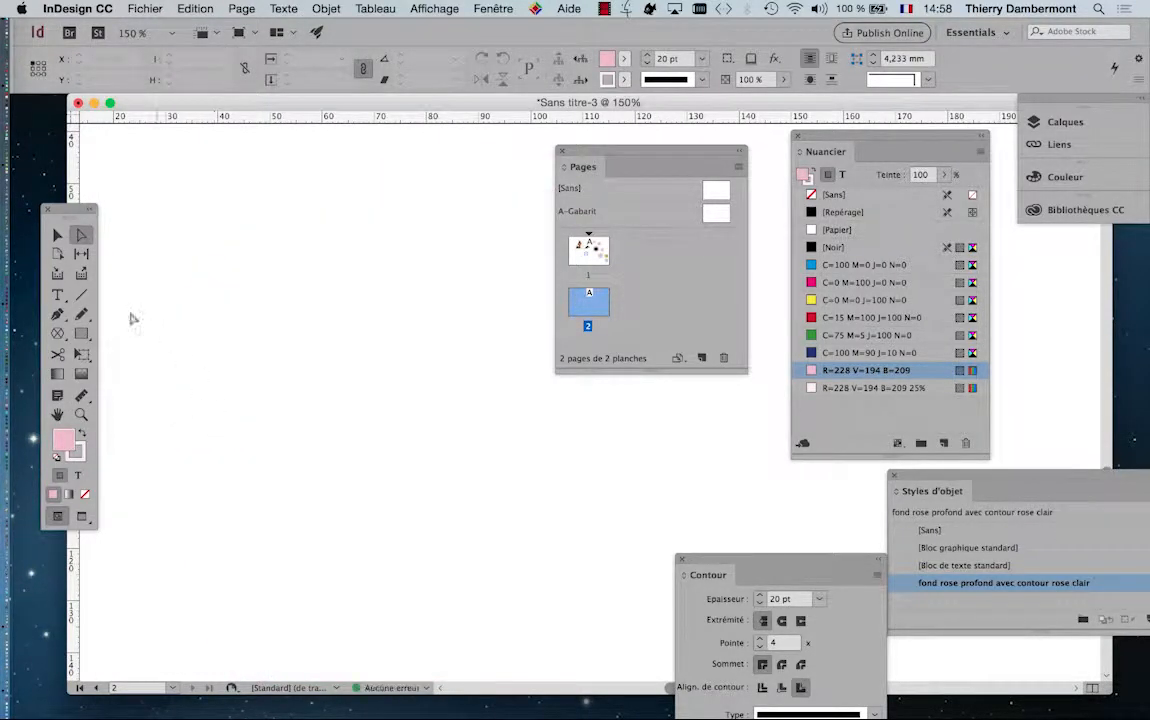
# Draw a small freehand shape about 44 × 39 mm with the Pencil tool, and undo it
pyautogui.click(79, 316)
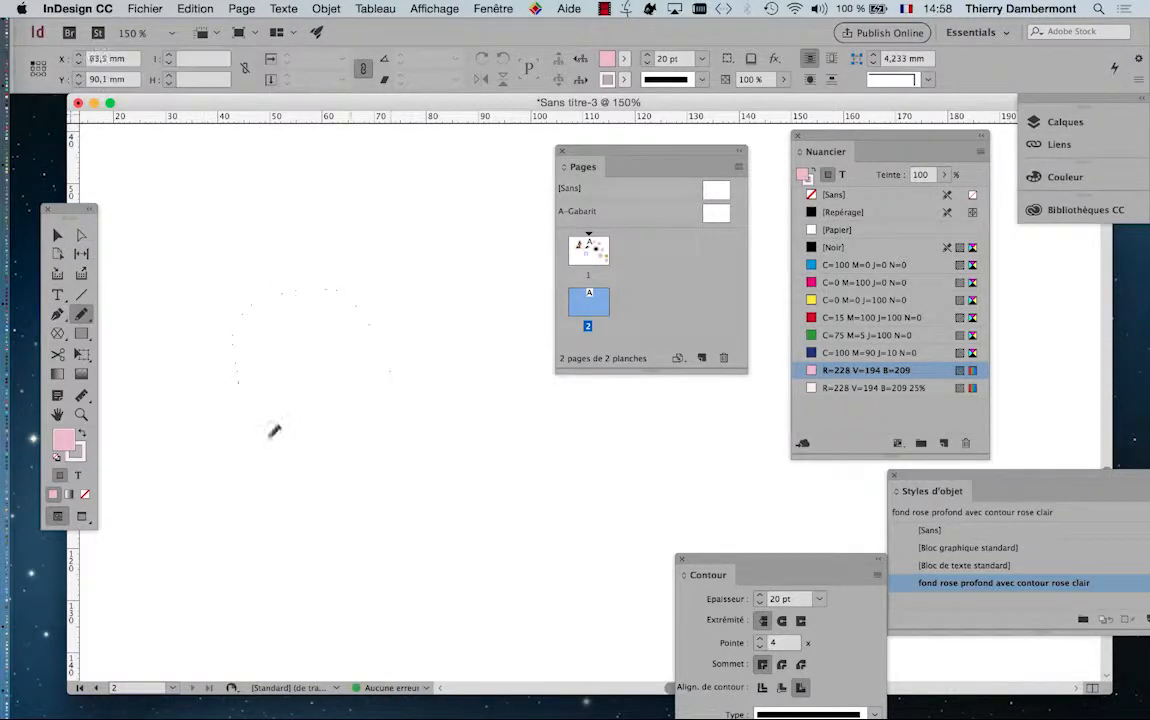
pyautogui.moveTo(237, 397)
pyautogui.mouseDown()
pyautogui.moveTo(237, 329)
pyautogui.moveTo(360, 330)
pyautogui.moveTo(334, 429)
pyautogui.moveTo(231, 390)
pyautogui.mouseUp()
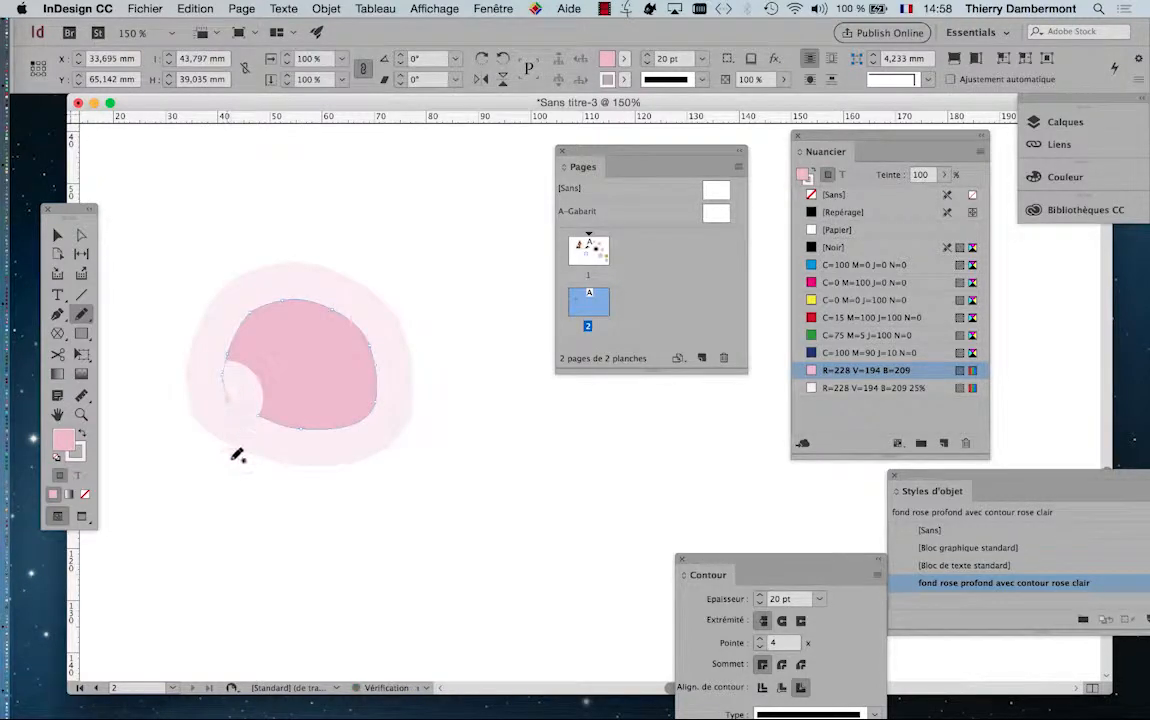
pyautogui.press('super+z')
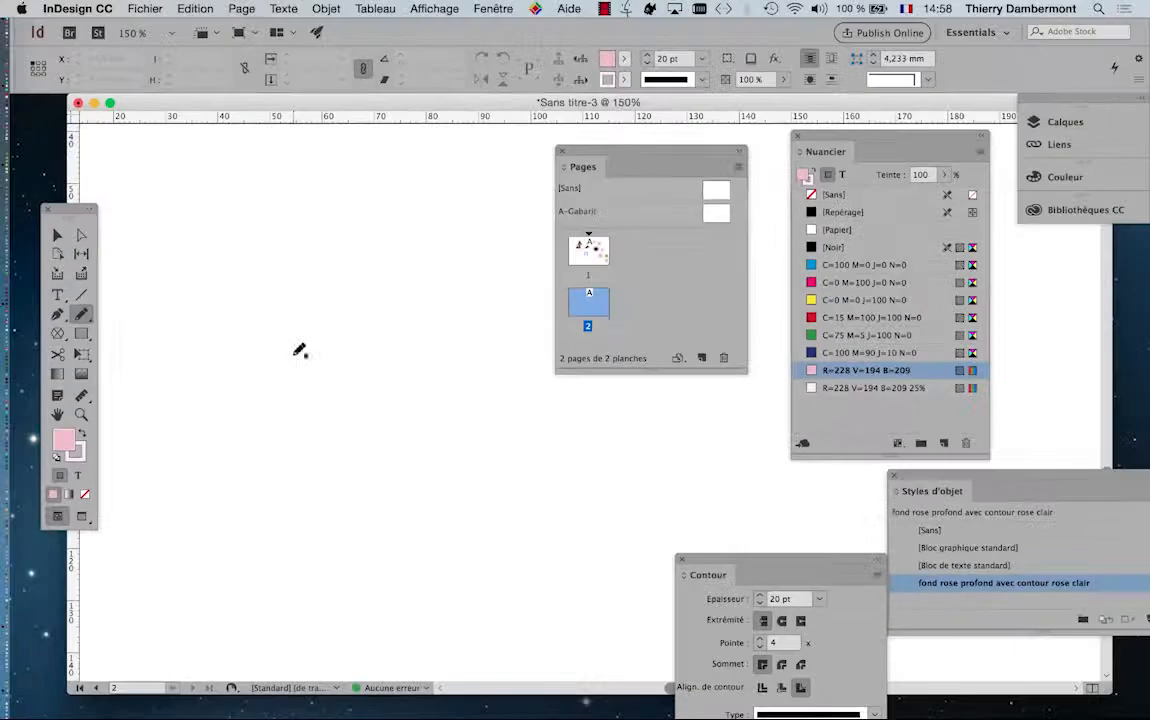
# Draw another freehand outline with the Pencil tool on the empty page, and undo it
pyautogui.press('super+minus')
pyautogui.press('super+minus')
pyautogui.press('super+minus')
pyautogui.press('super+minus')
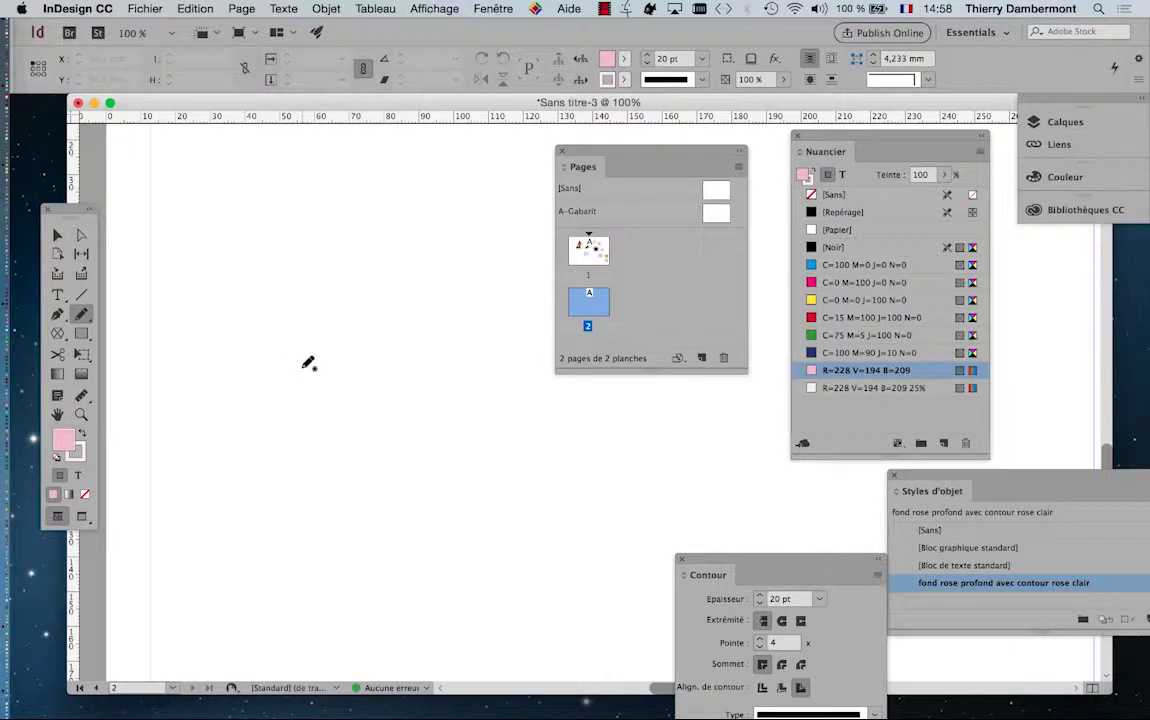
pyautogui.moveTo(229, 413)
pyautogui.mouseDown()
pyautogui.moveTo(325, 310)
pyautogui.moveTo(395, 369)
pyautogui.moveTo(331, 452)
pyautogui.moveTo(266, 446)
pyautogui.moveTo(236, 423)
pyautogui.mouseUp()
pyautogui.press('super+z')
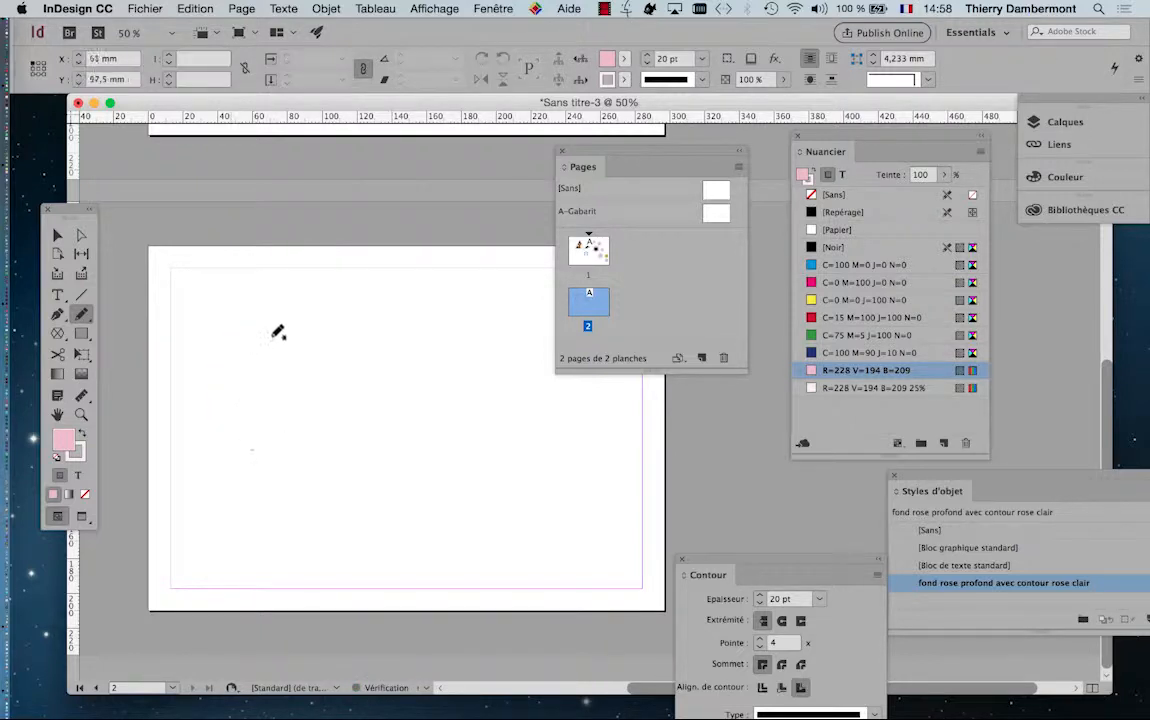
# Draw a large rounded freehand shape about 121 × 133 mm with the Pencil tool, and undo it
pyautogui.moveTo(278, 333)
pyautogui.mouseDown()
pyautogui.moveTo(396, 402)
pyautogui.moveTo(348, 462)
pyautogui.moveTo(249, 464)
pyautogui.moveTo(217, 417)
pyautogui.moveTo(233, 330)
pyautogui.moveTo(327, 307)
pyautogui.moveTo(390, 391)
pyautogui.moveTo(377, 473)
pyautogui.moveTo(290, 487)
pyautogui.mouseUp()
pyautogui.press('super+z')
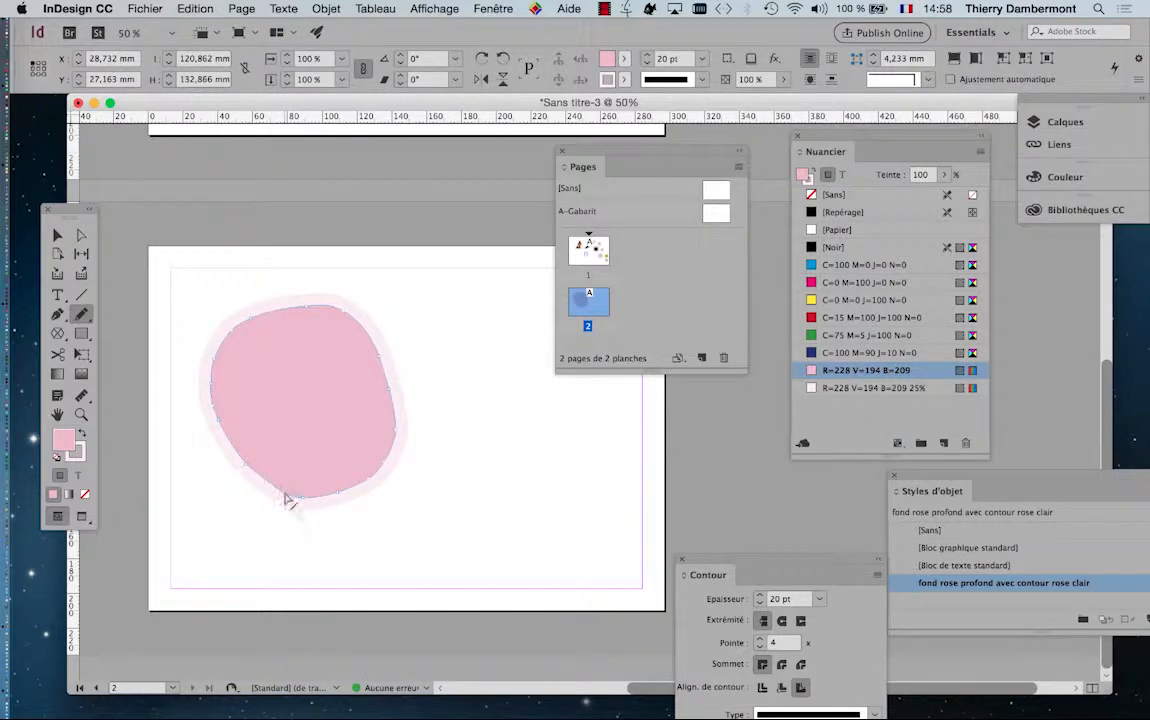
pyautogui.press('super+z')
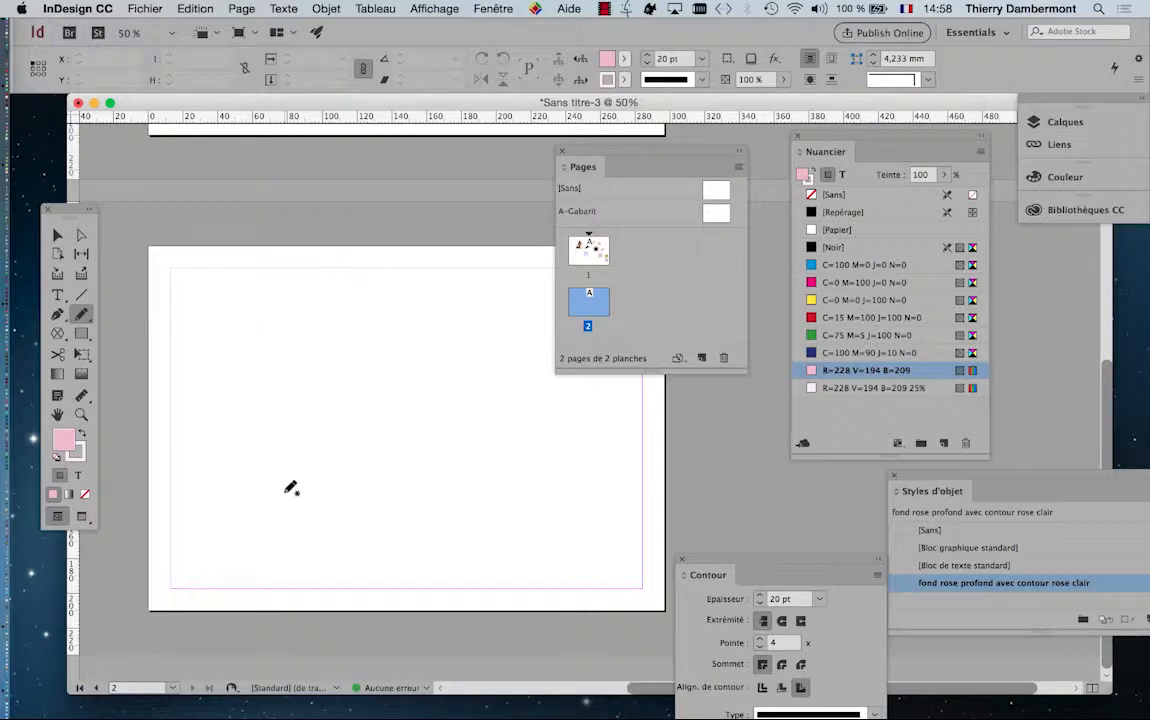
# Draw an irregular straight-sided shape with eight corner points on page 2 using the Pen tool, and close it at its starting point
pyautogui.click(58, 316)
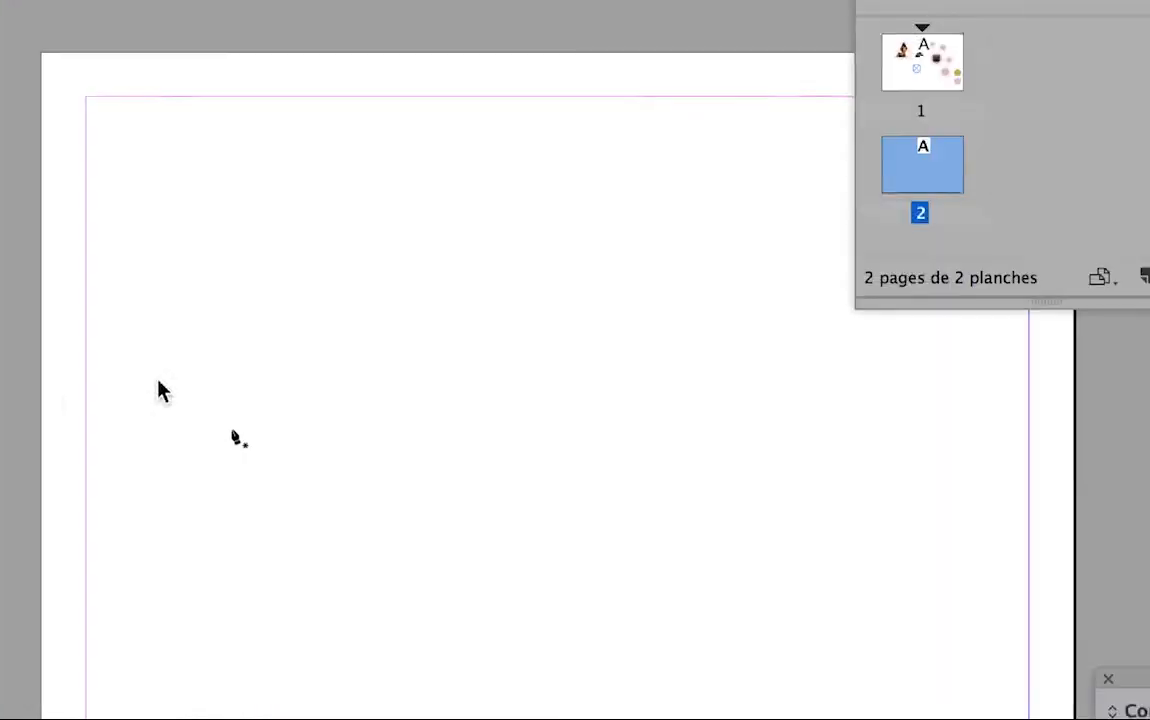
pyautogui.click(164, 436)
pyautogui.click(235, 318)
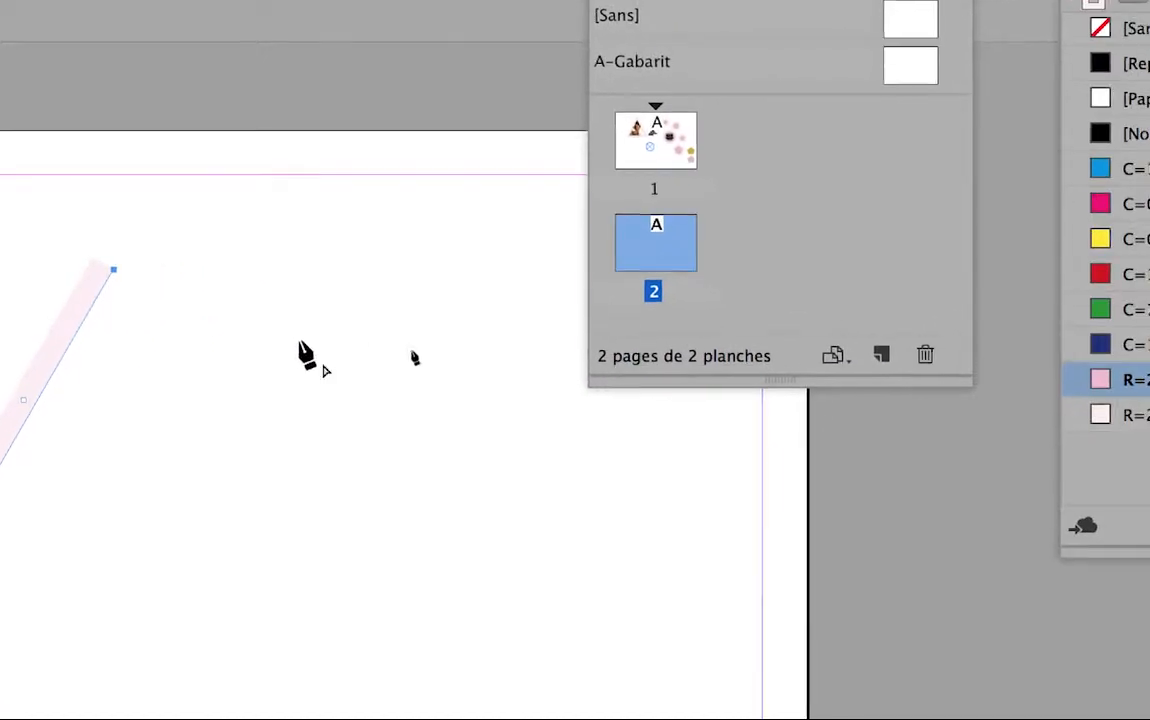
pyautogui.click(423, 386)
pyautogui.click(440, 549)
pyautogui.click(250, 455)
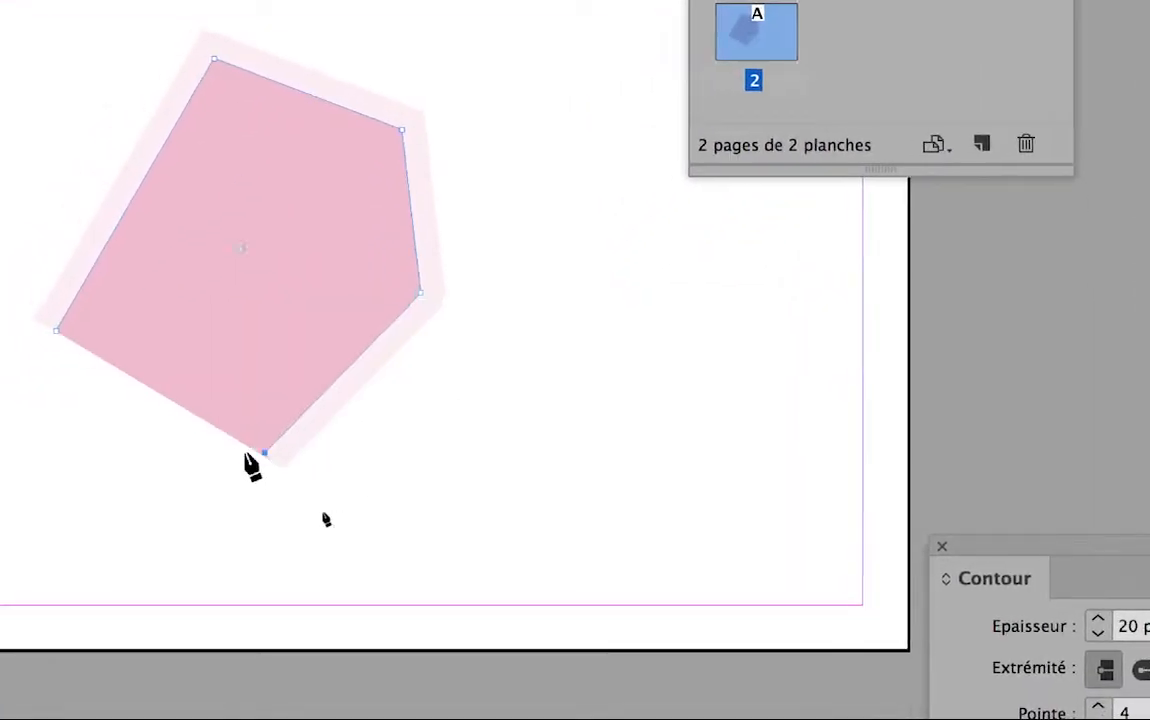
pyautogui.click(210, 354)
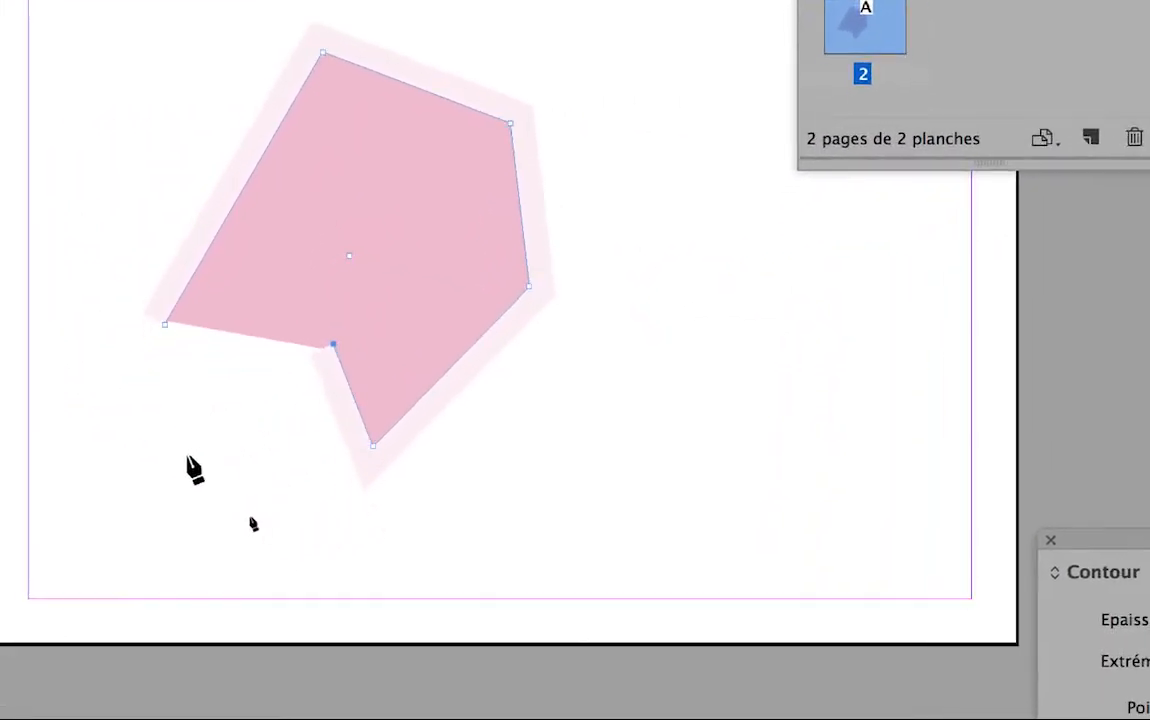
pyautogui.click(207, 490)
pyautogui.click(104, 466)
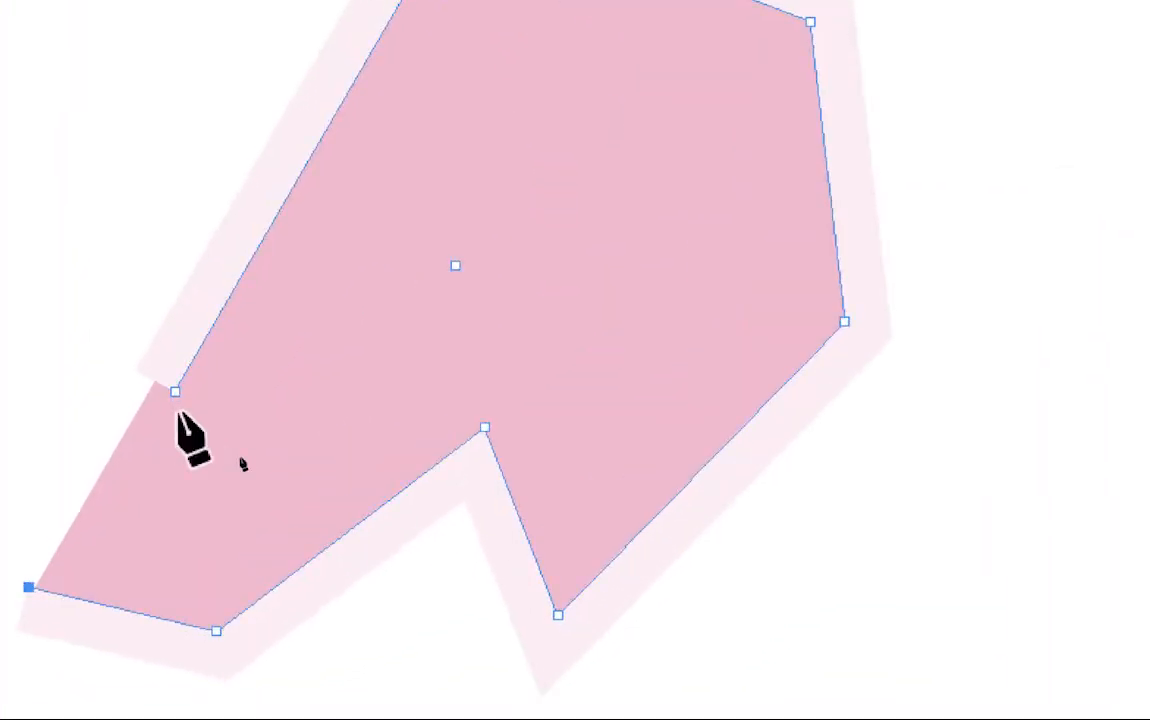
pyautogui.click(177, 402)
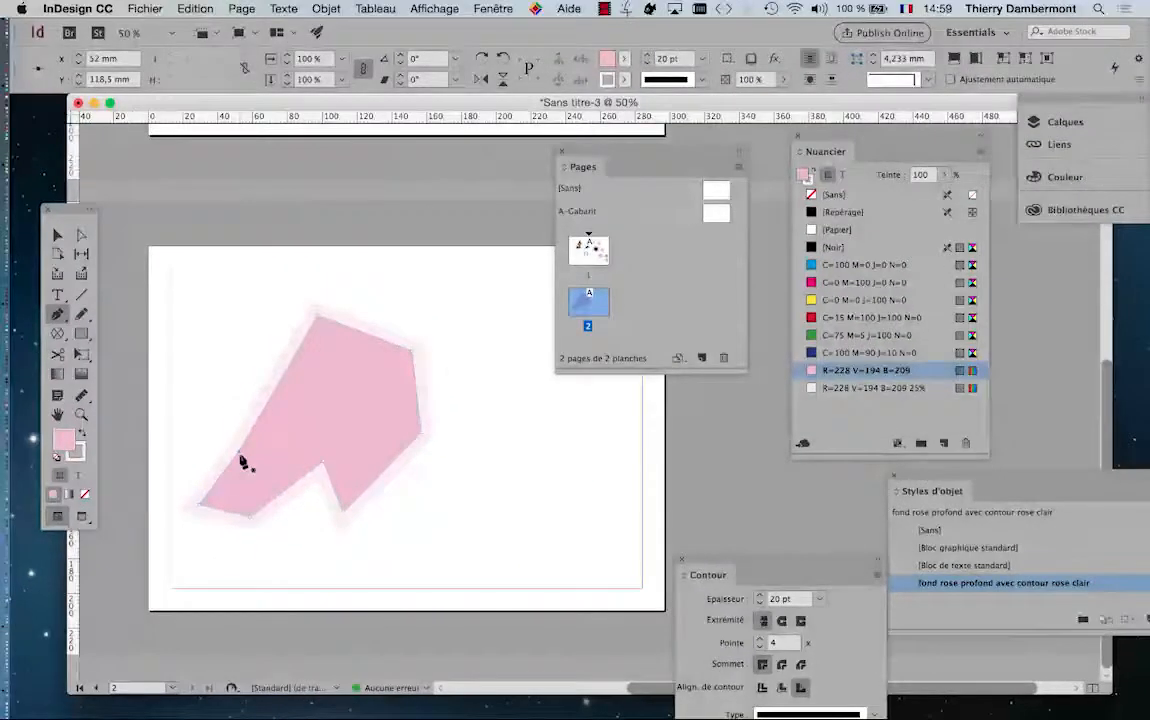
# Select the closed polygon on page 2 and fill it with yellow C=0 M=0 J=100 N=0
pyautogui.press('w')
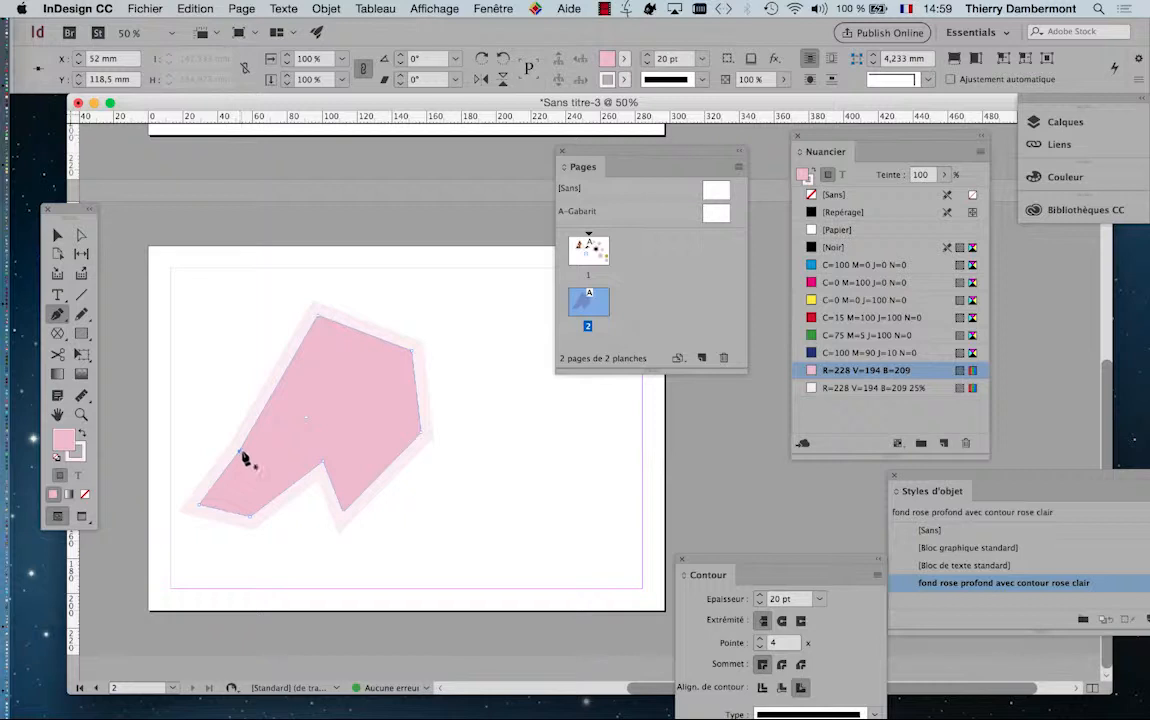
pyautogui.moveTo(590, 157); pyautogui.dragTo(676, 171)
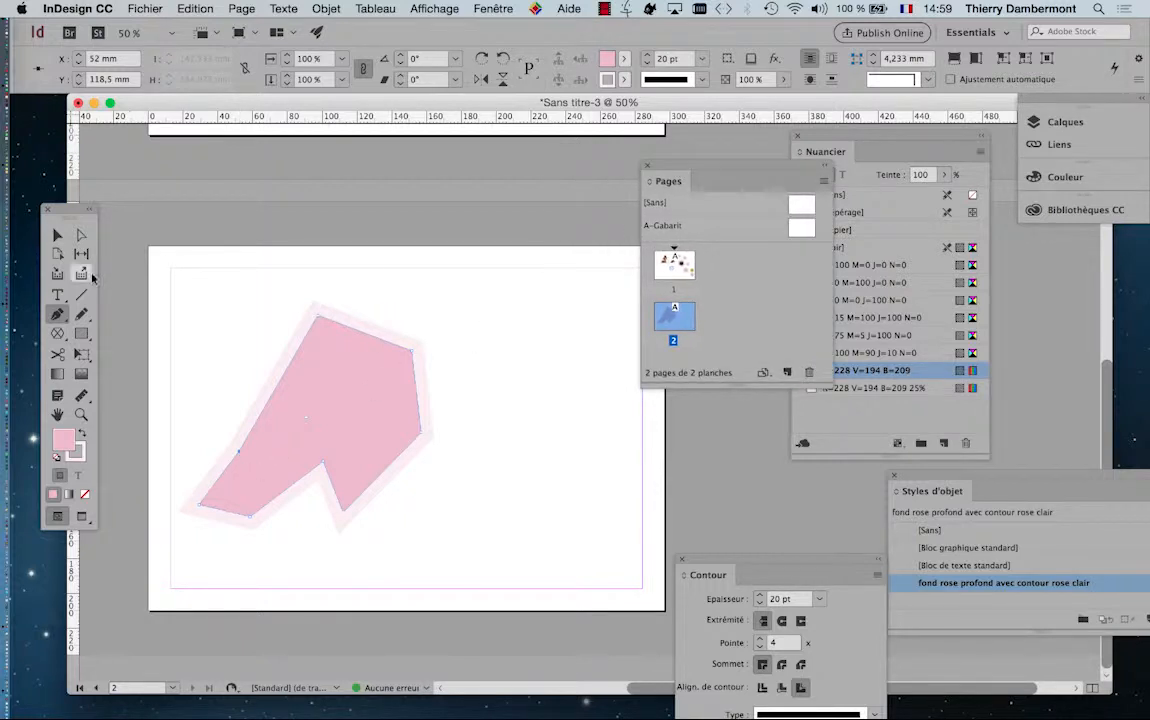
pyautogui.click(57, 234)
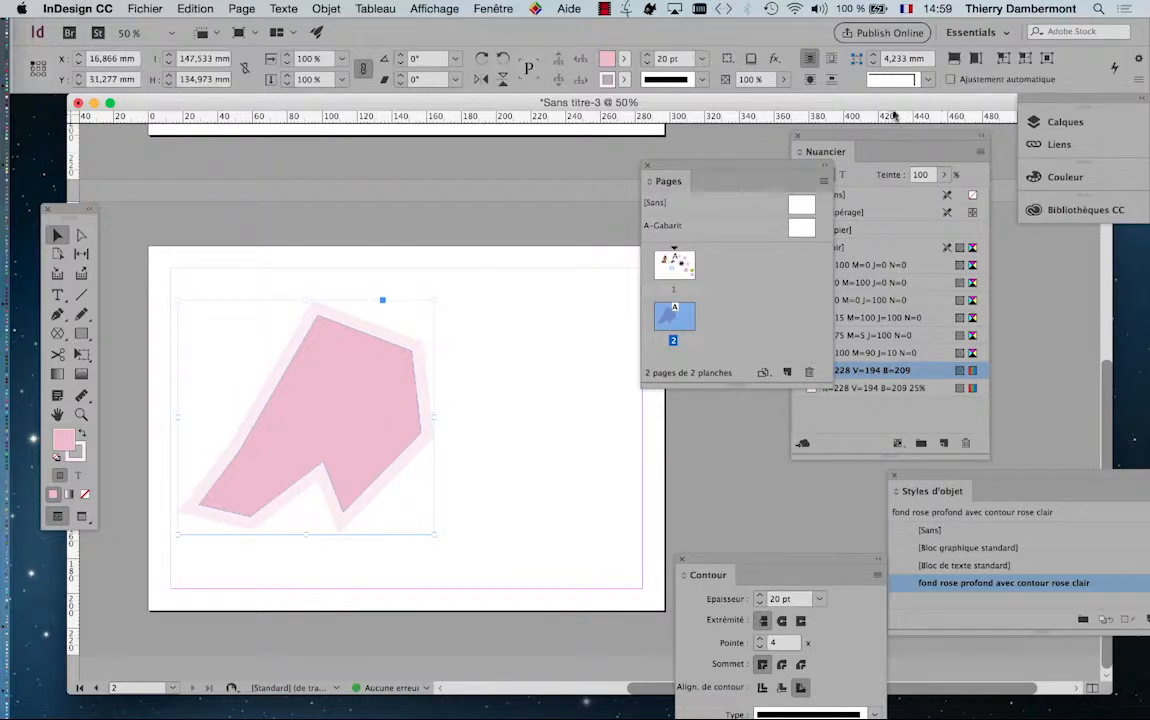
pyautogui.moveTo(882, 139); pyautogui.dragTo(567, 183)
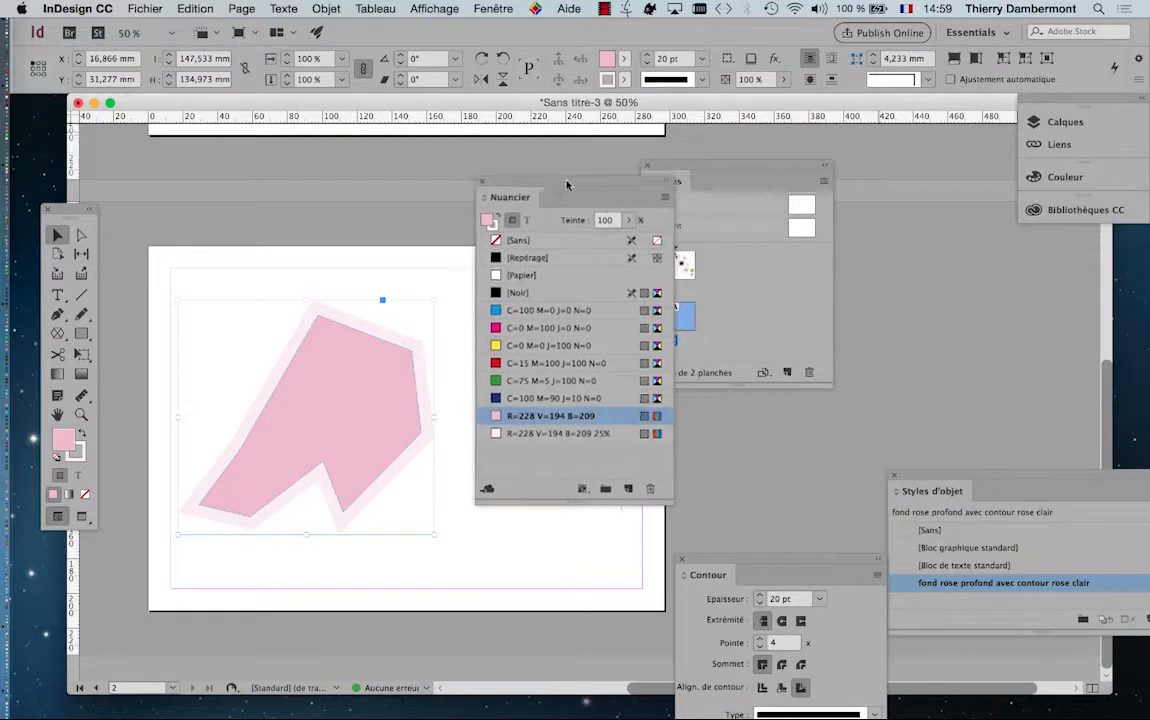
pyautogui.click(527, 345)
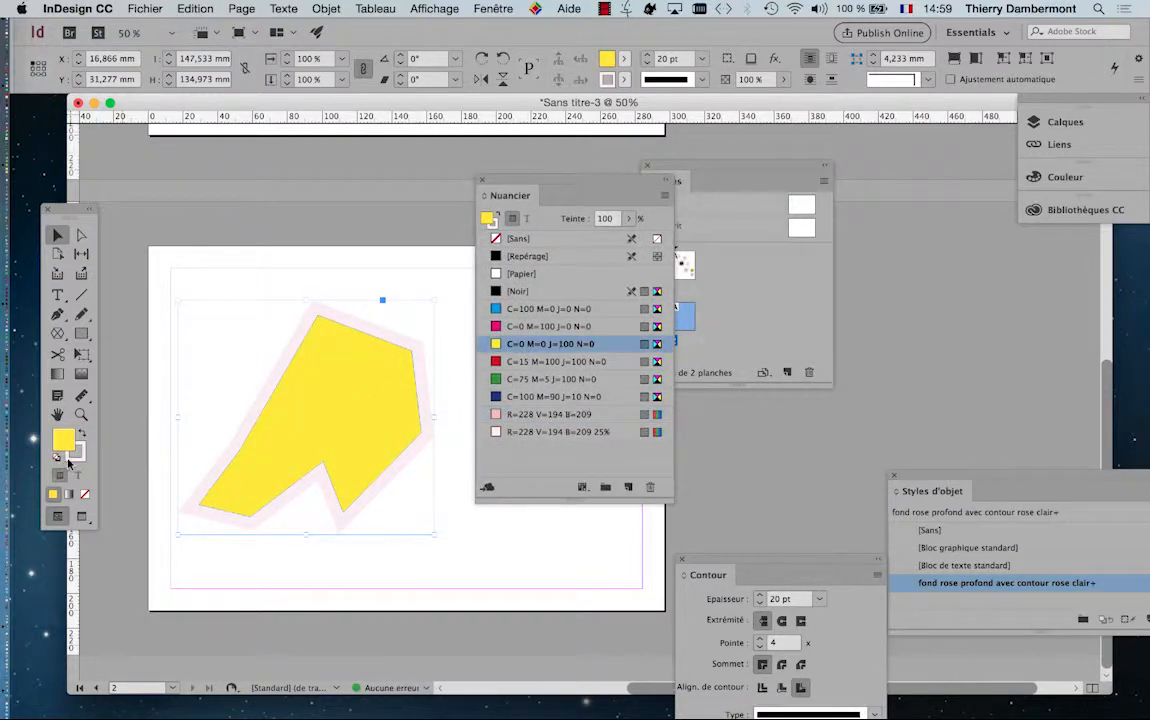
# Apply the red C=15 M=100 J=100 N=0 swatch to the polygon's stroke
pyautogui.click(500, 435)
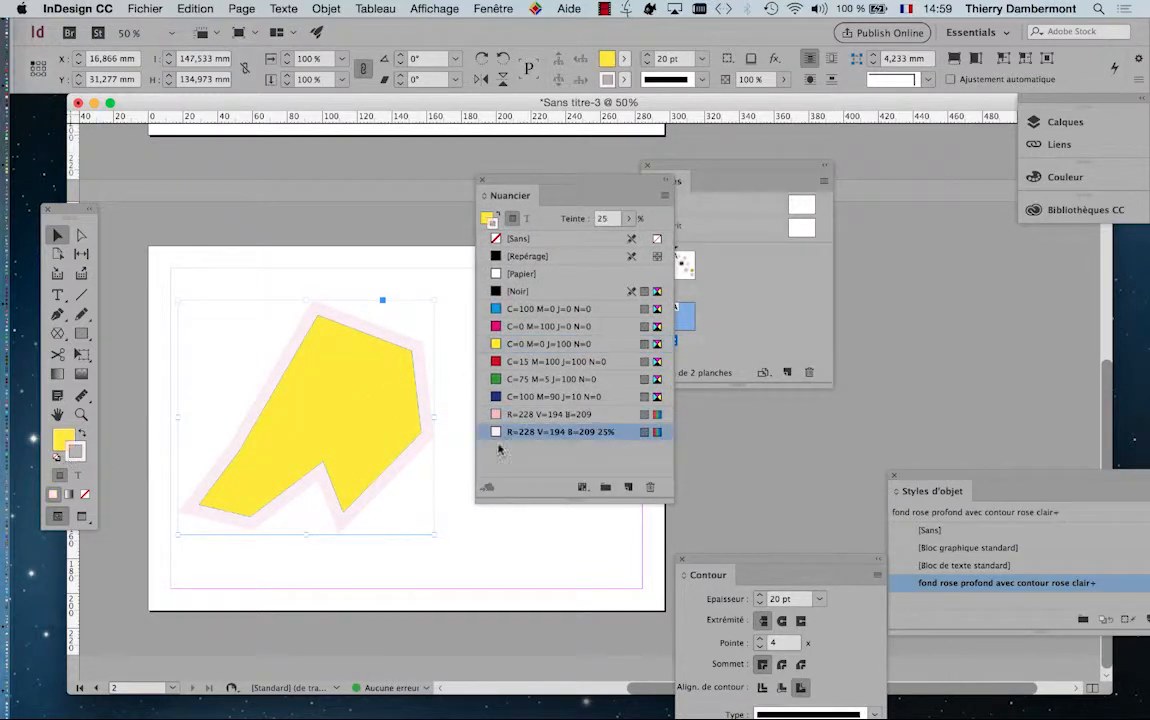
pyautogui.click(533, 366)
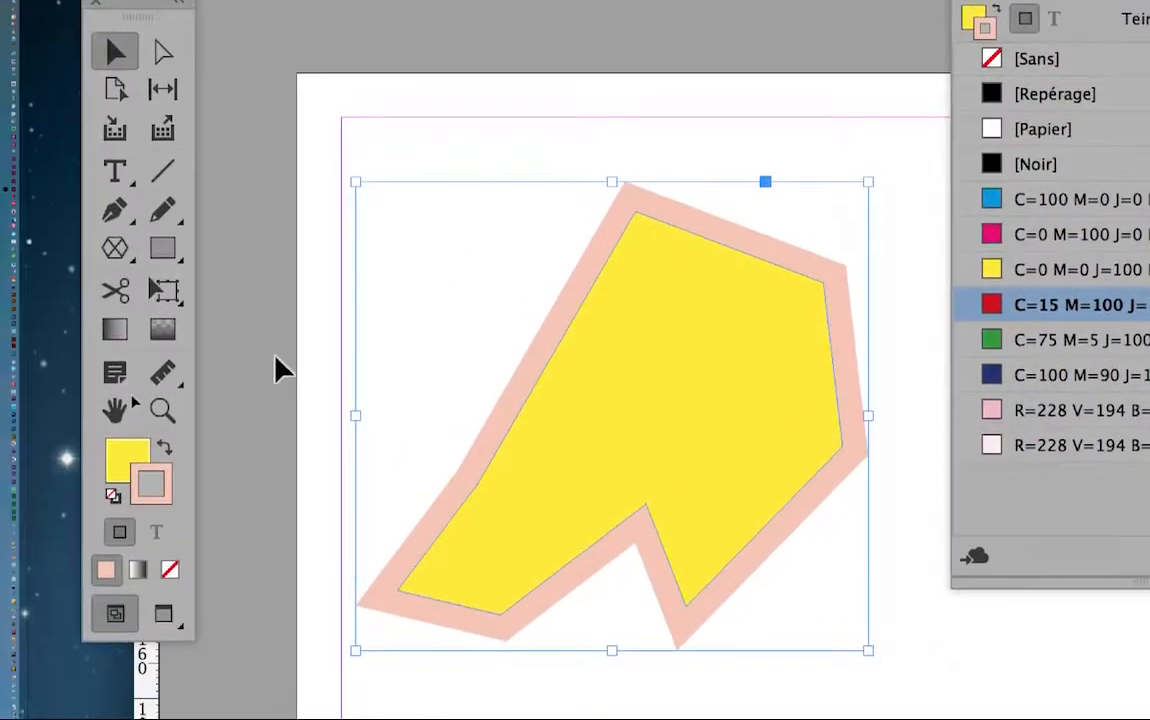
pyautogui.click(127, 458)
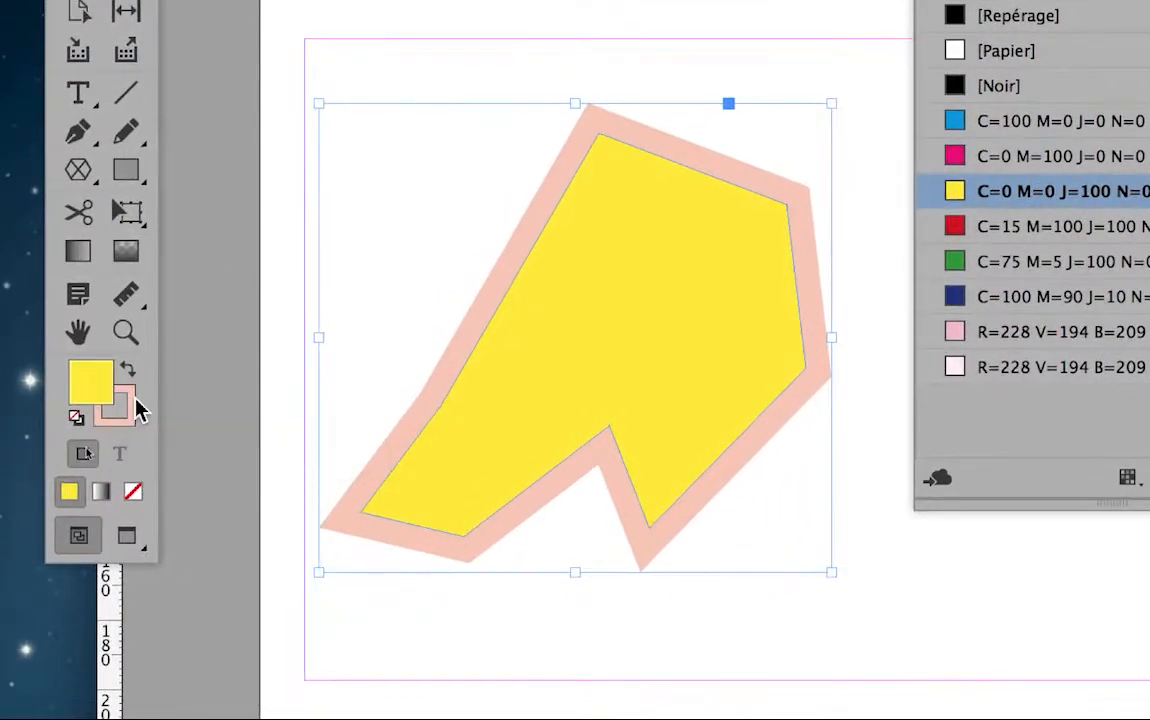
pyautogui.click(130, 400)
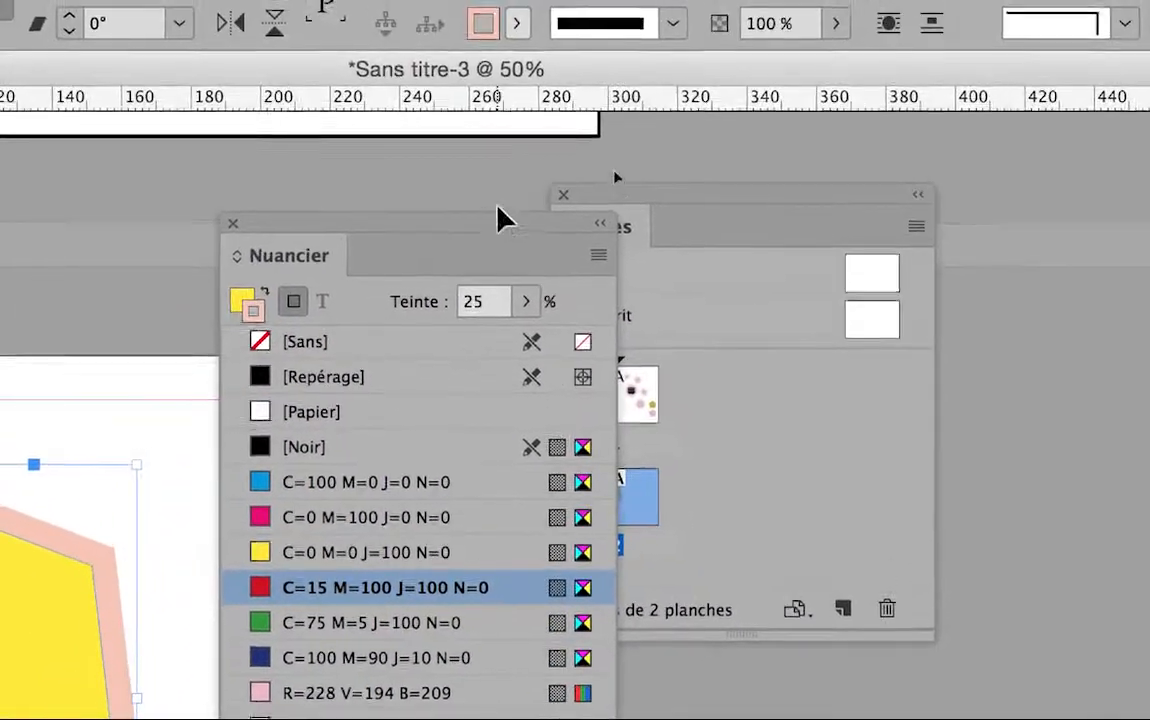
# Raise the tint of the polygon's red stroke to 100 % and deselect the shape
pyautogui.moveTo(636, 0); pyautogui.dragTo(189, 86)
pyautogui.moveTo(350, 262); pyautogui.dragTo(157, 540)
pyautogui.click(180, 624)
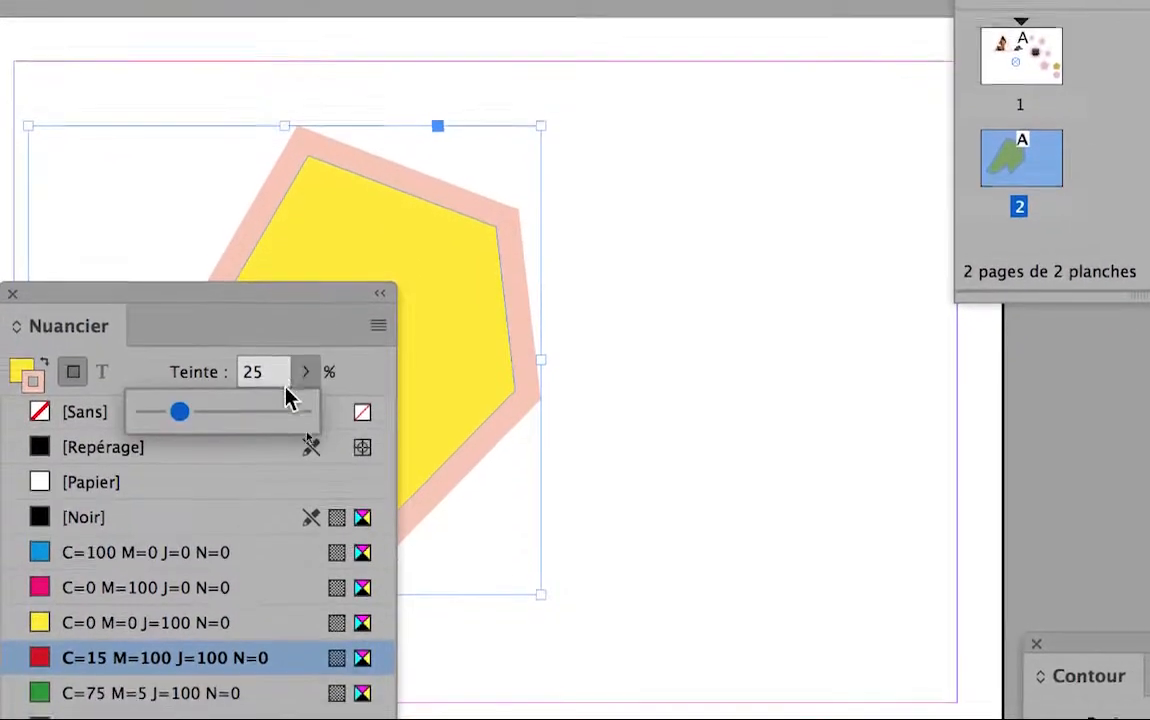
pyautogui.moveTo(275, 405); pyautogui.dragTo(332, 408)
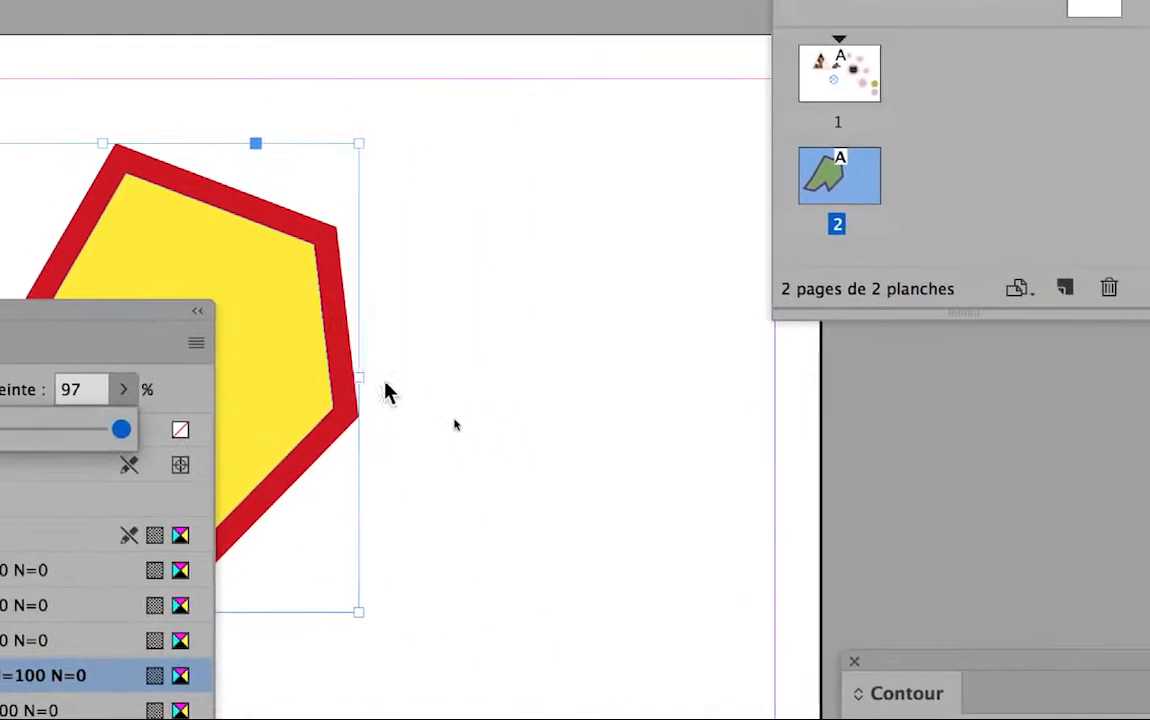
pyautogui.click(587, 361)
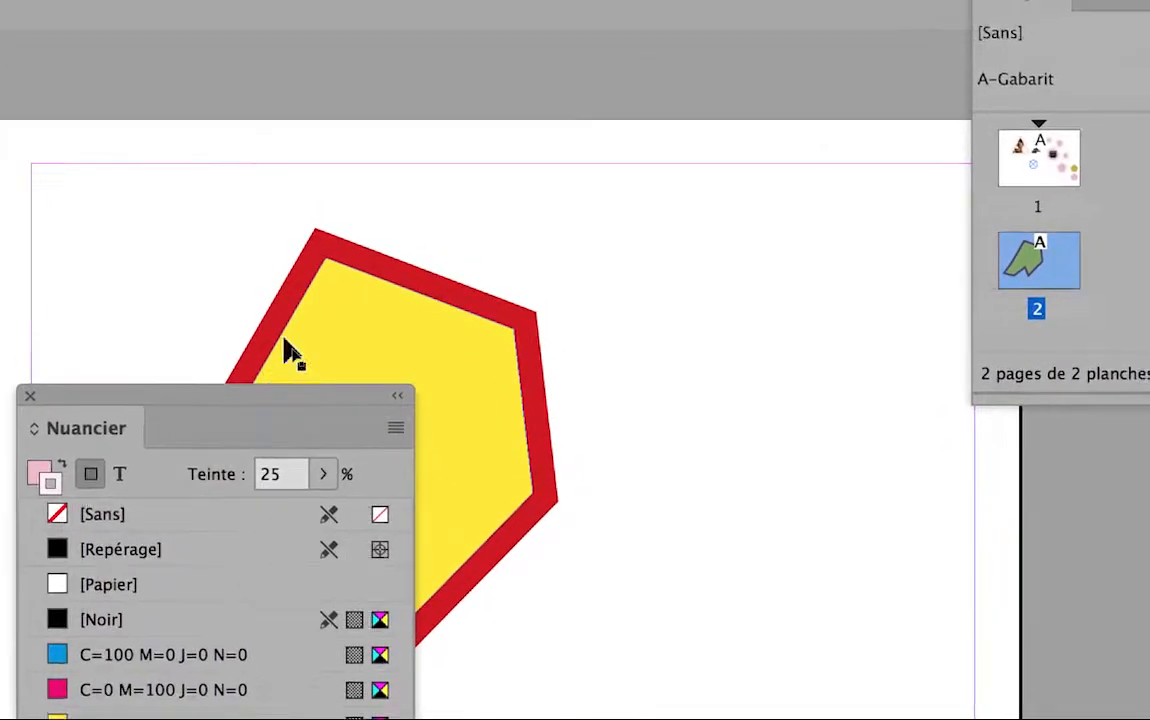
pyautogui.click(310, 258)
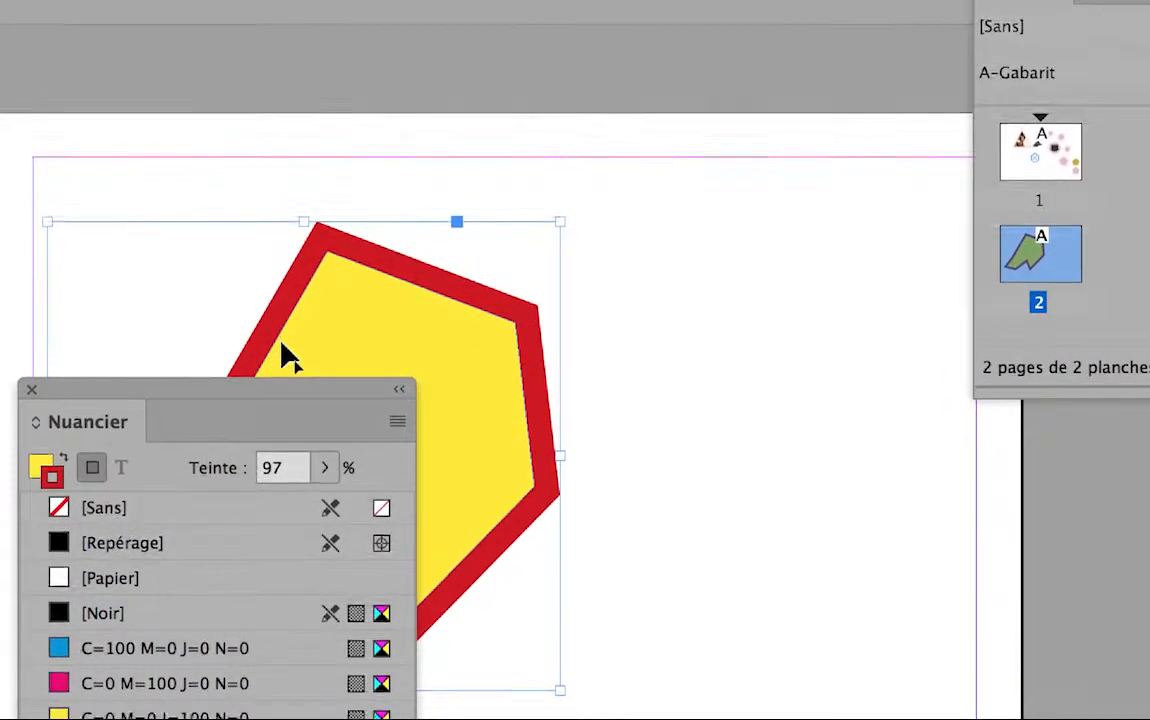
pyautogui.click(301, 400)
pyautogui.moveTo(307, 444); pyautogui.dragTo(327, 444)
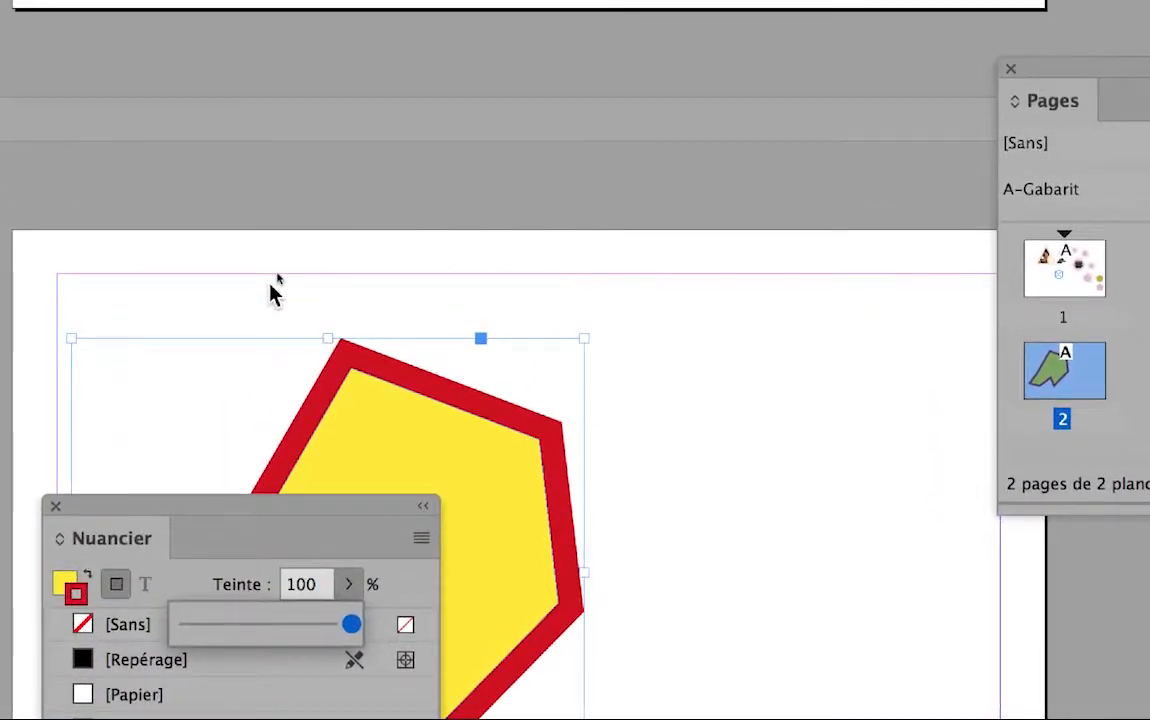
pyautogui.click(266, 165)
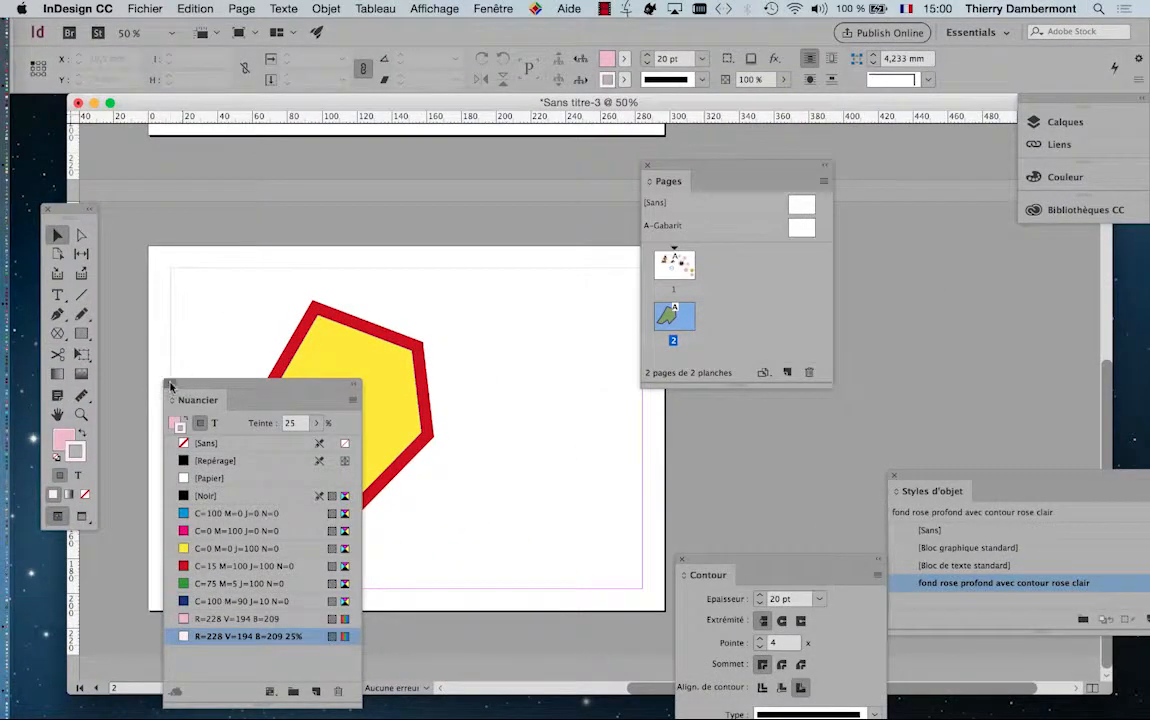
# Clear the swatches and page thumbnails away from the artwork and reselect the yellow polygon
pyautogui.click(169, 384)
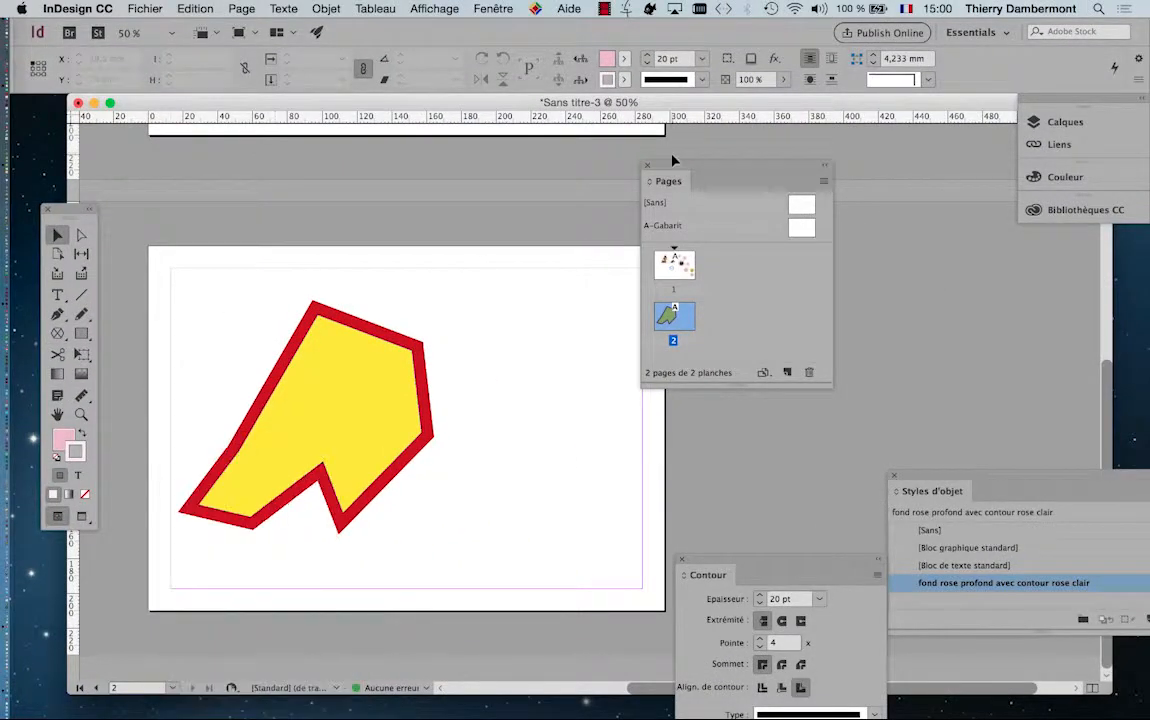
pyautogui.moveTo(675, 162); pyautogui.dragTo(784, 175)
pyautogui.scroll(2, 238, 462)
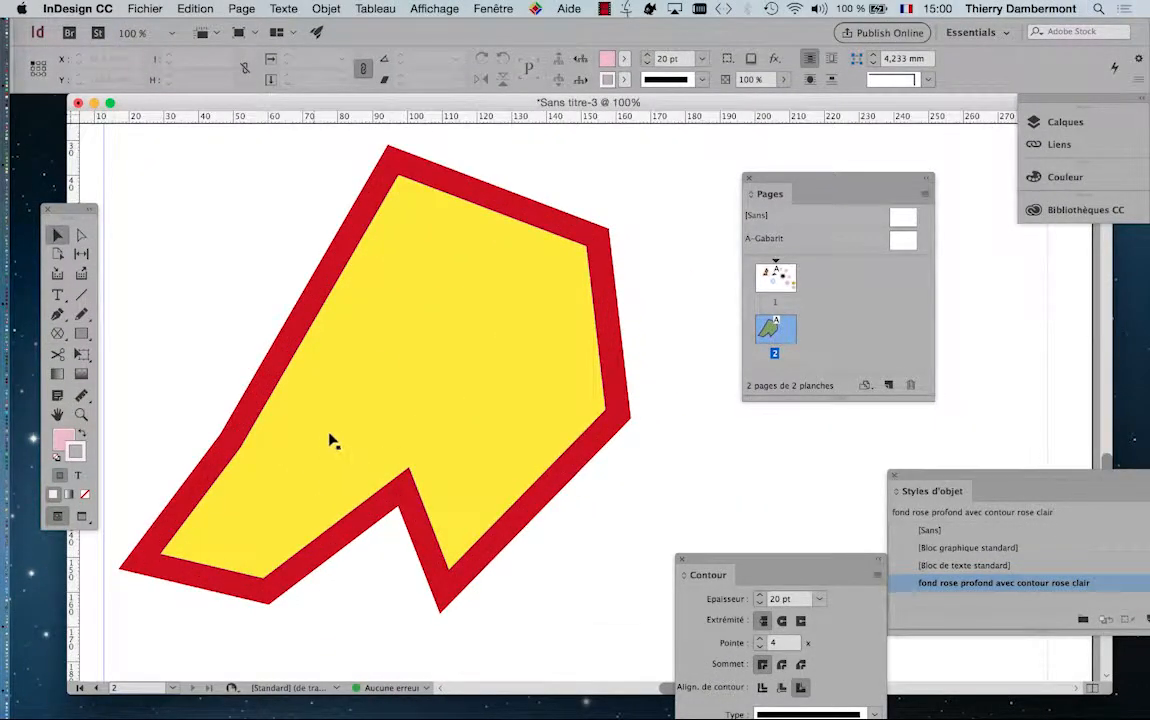
pyautogui.scroll(-1, 332, 441)
pyautogui.click(369, 423)
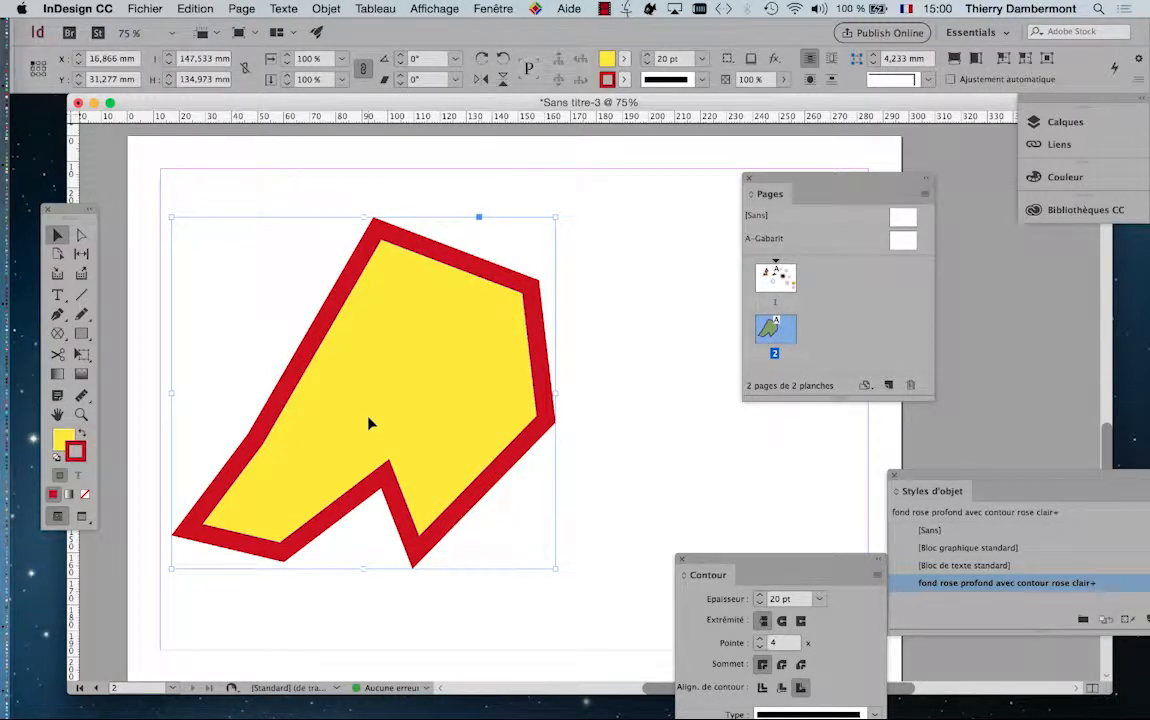